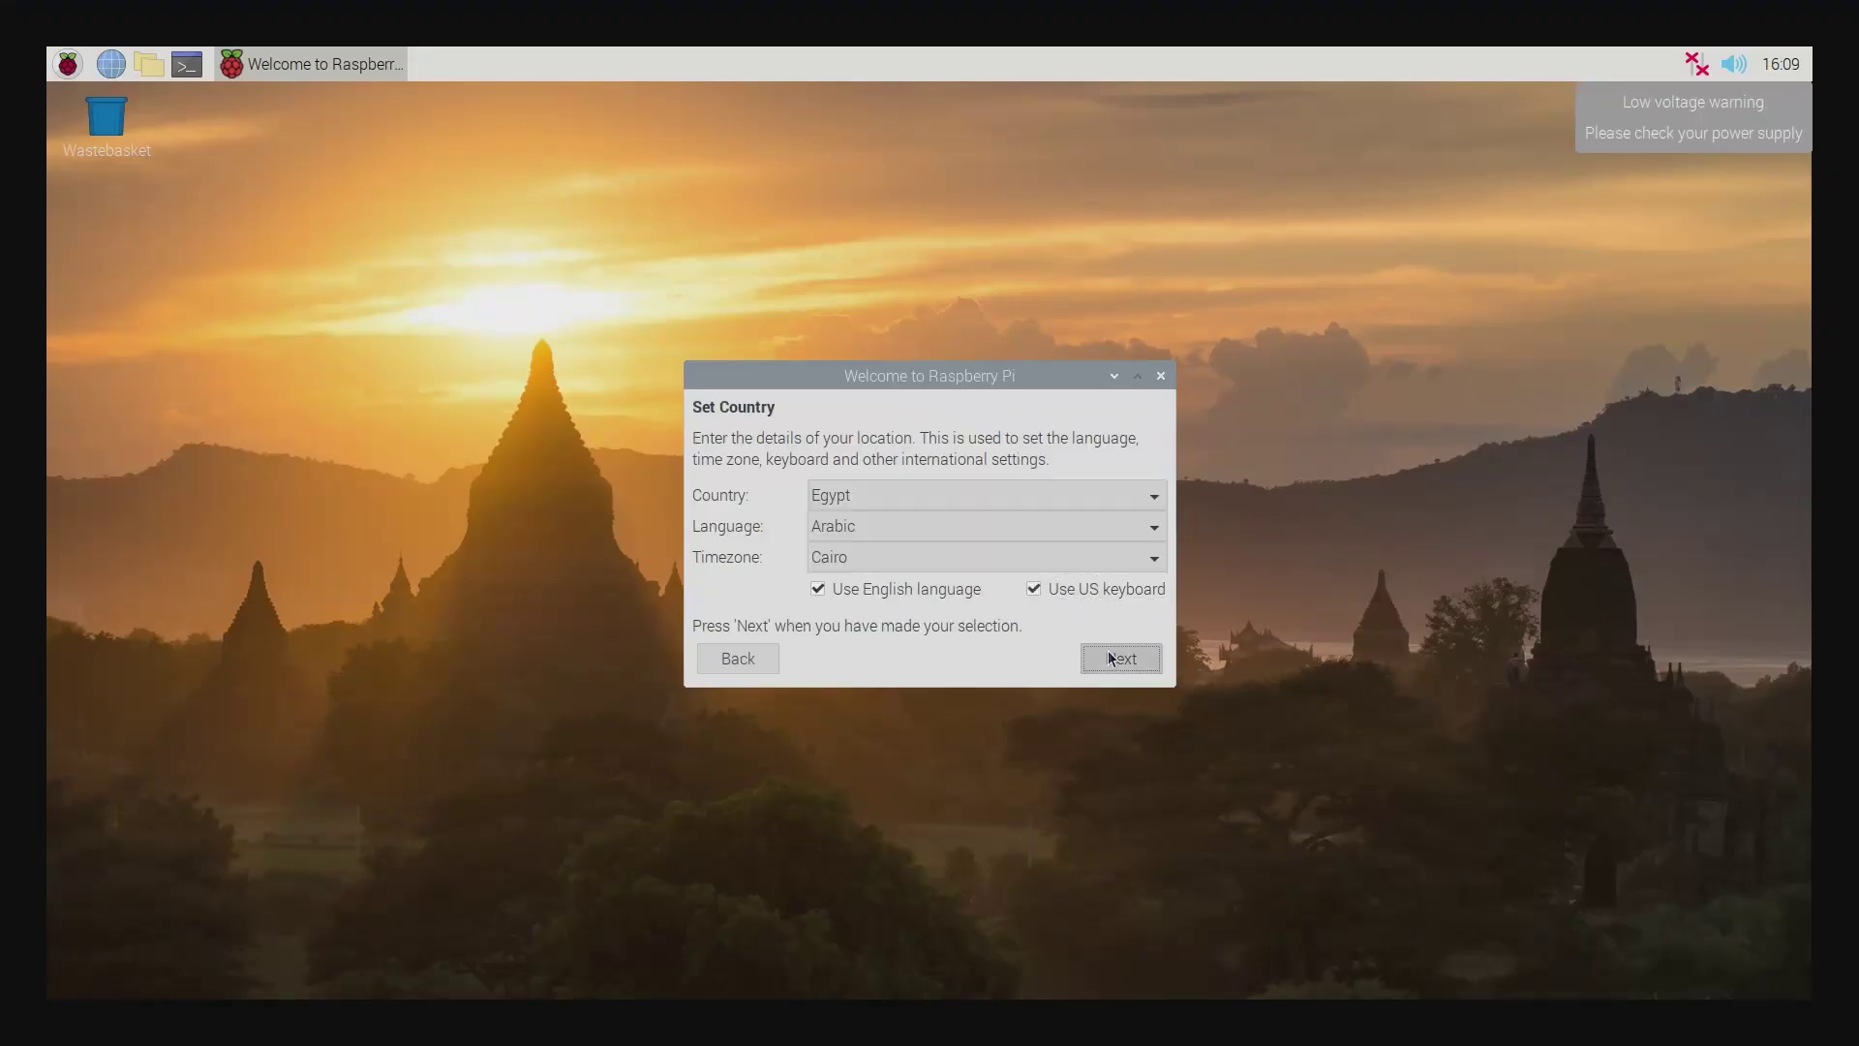
Accept the country, language and timezone settings and enable SSH in Raspberry Pi Configuration.
click(1108, 657)
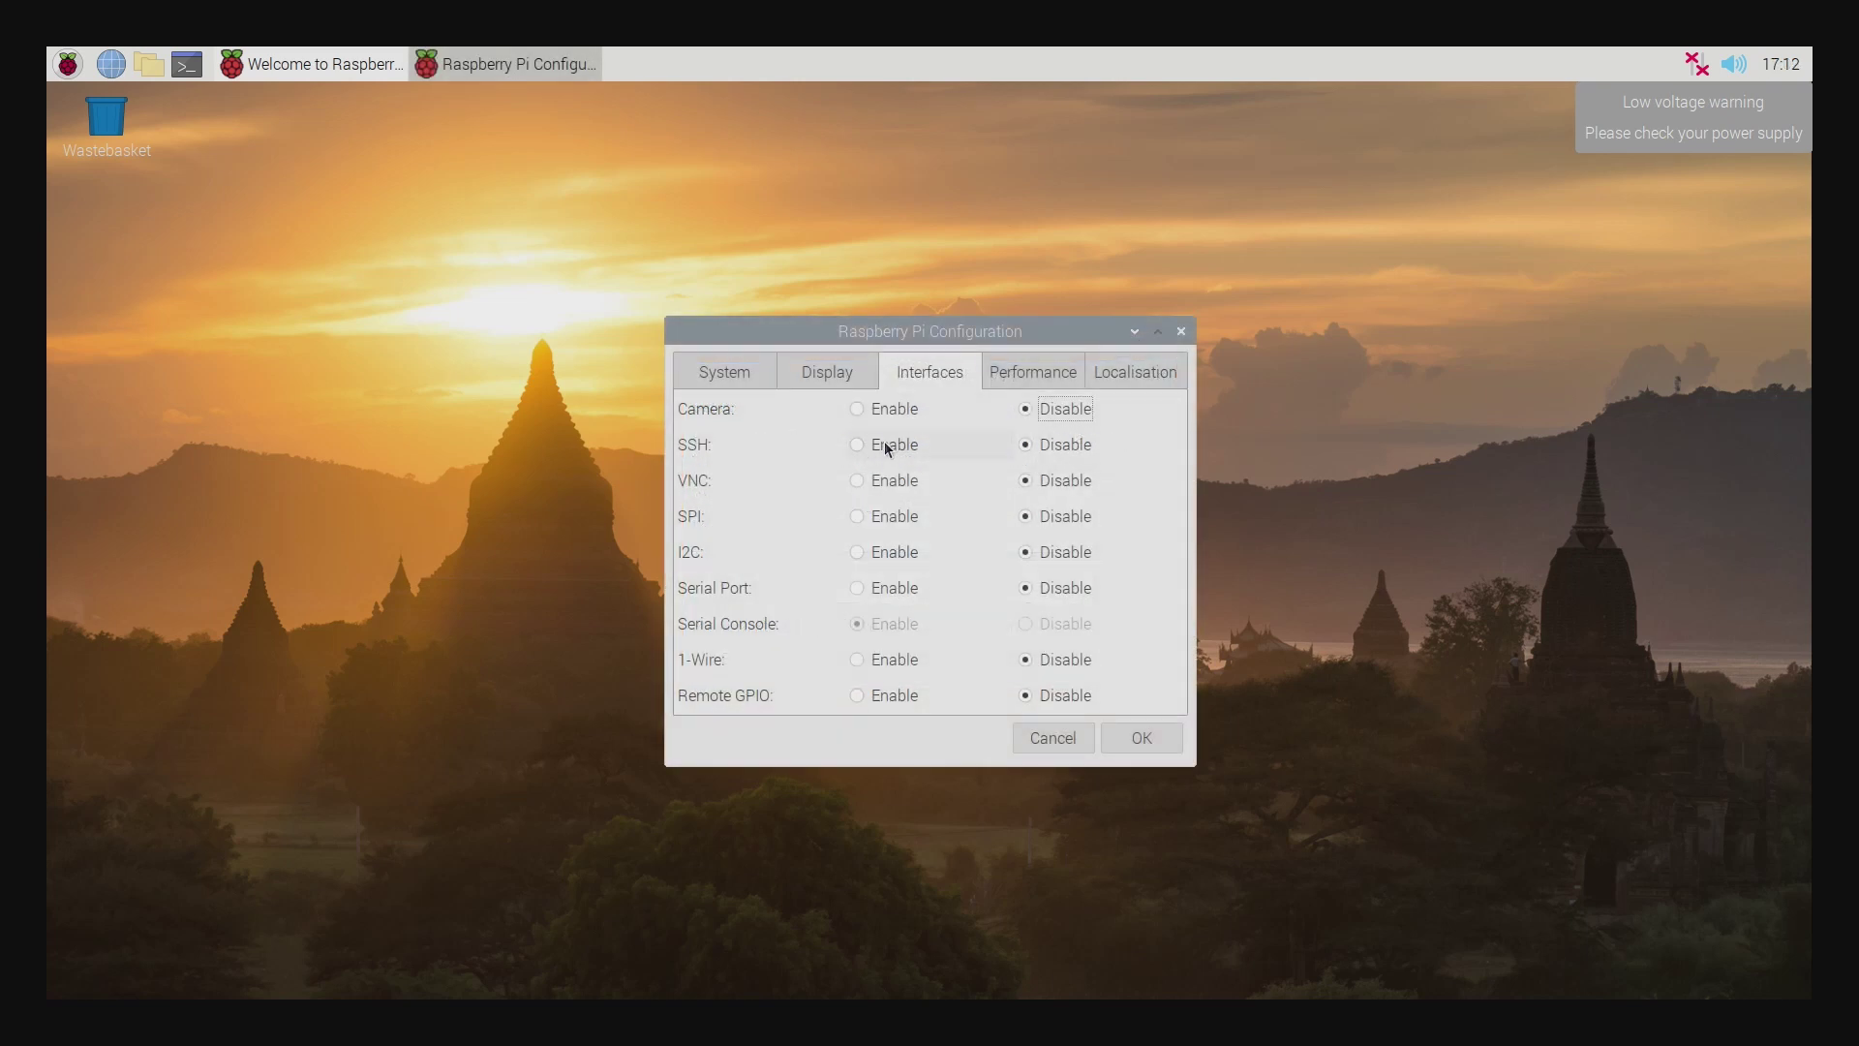
click(897, 480)
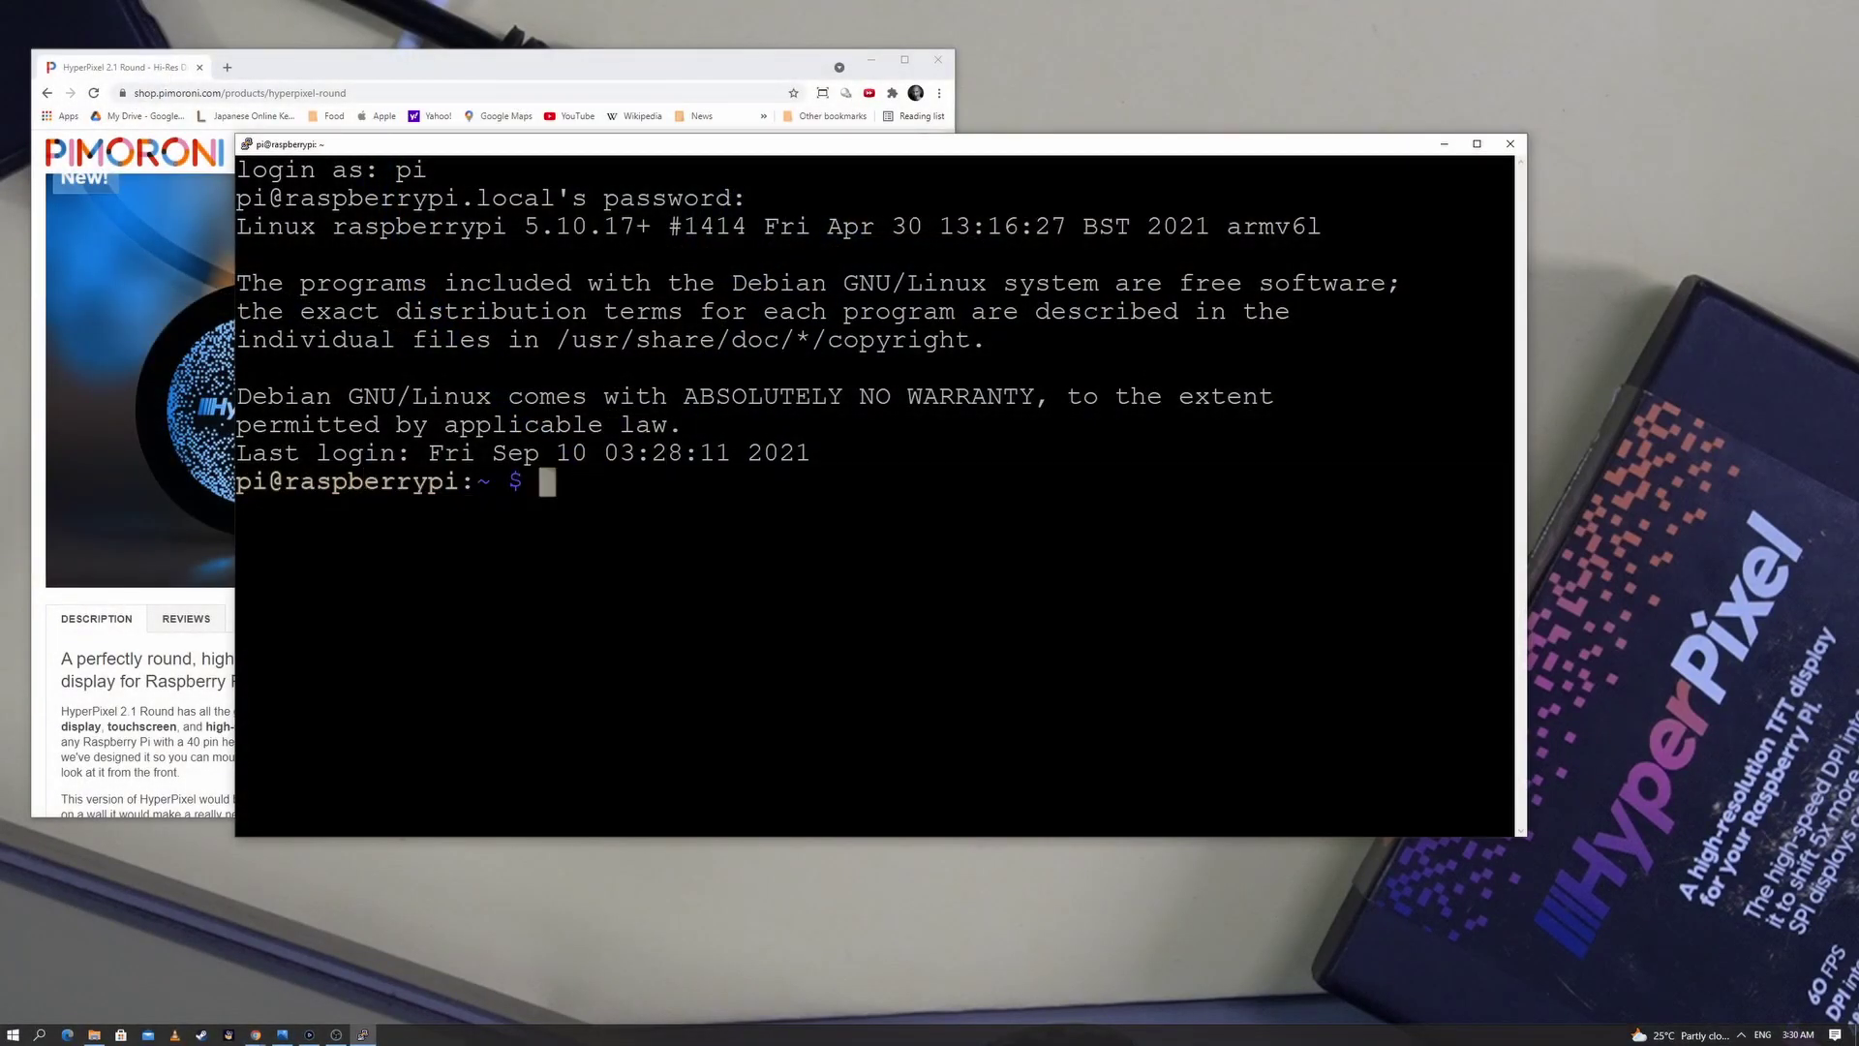
Copy the git clone and cd hyperpixel2r commands from the product page into PuTTY.
click(256, 1034)
scroll(283, 654, down, 1)
scroll(284, 655, down, 10)
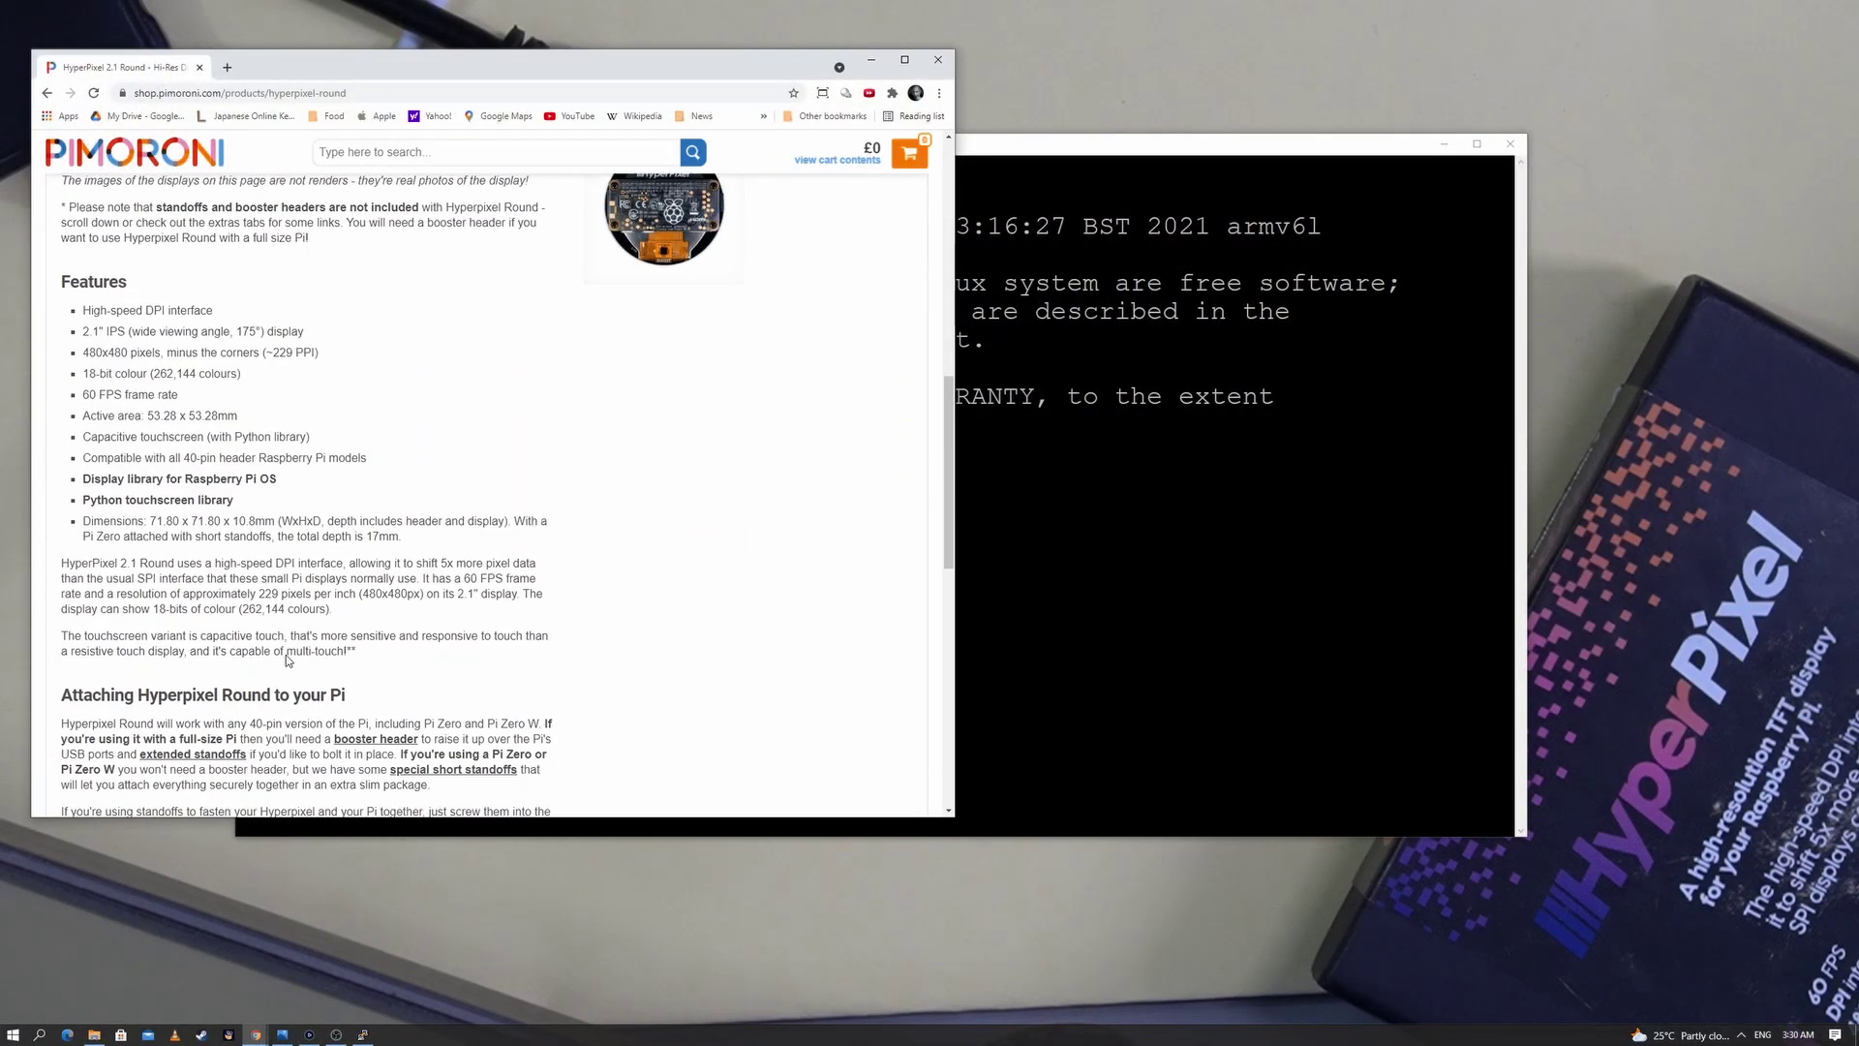
scroll(286, 661, down, 2)
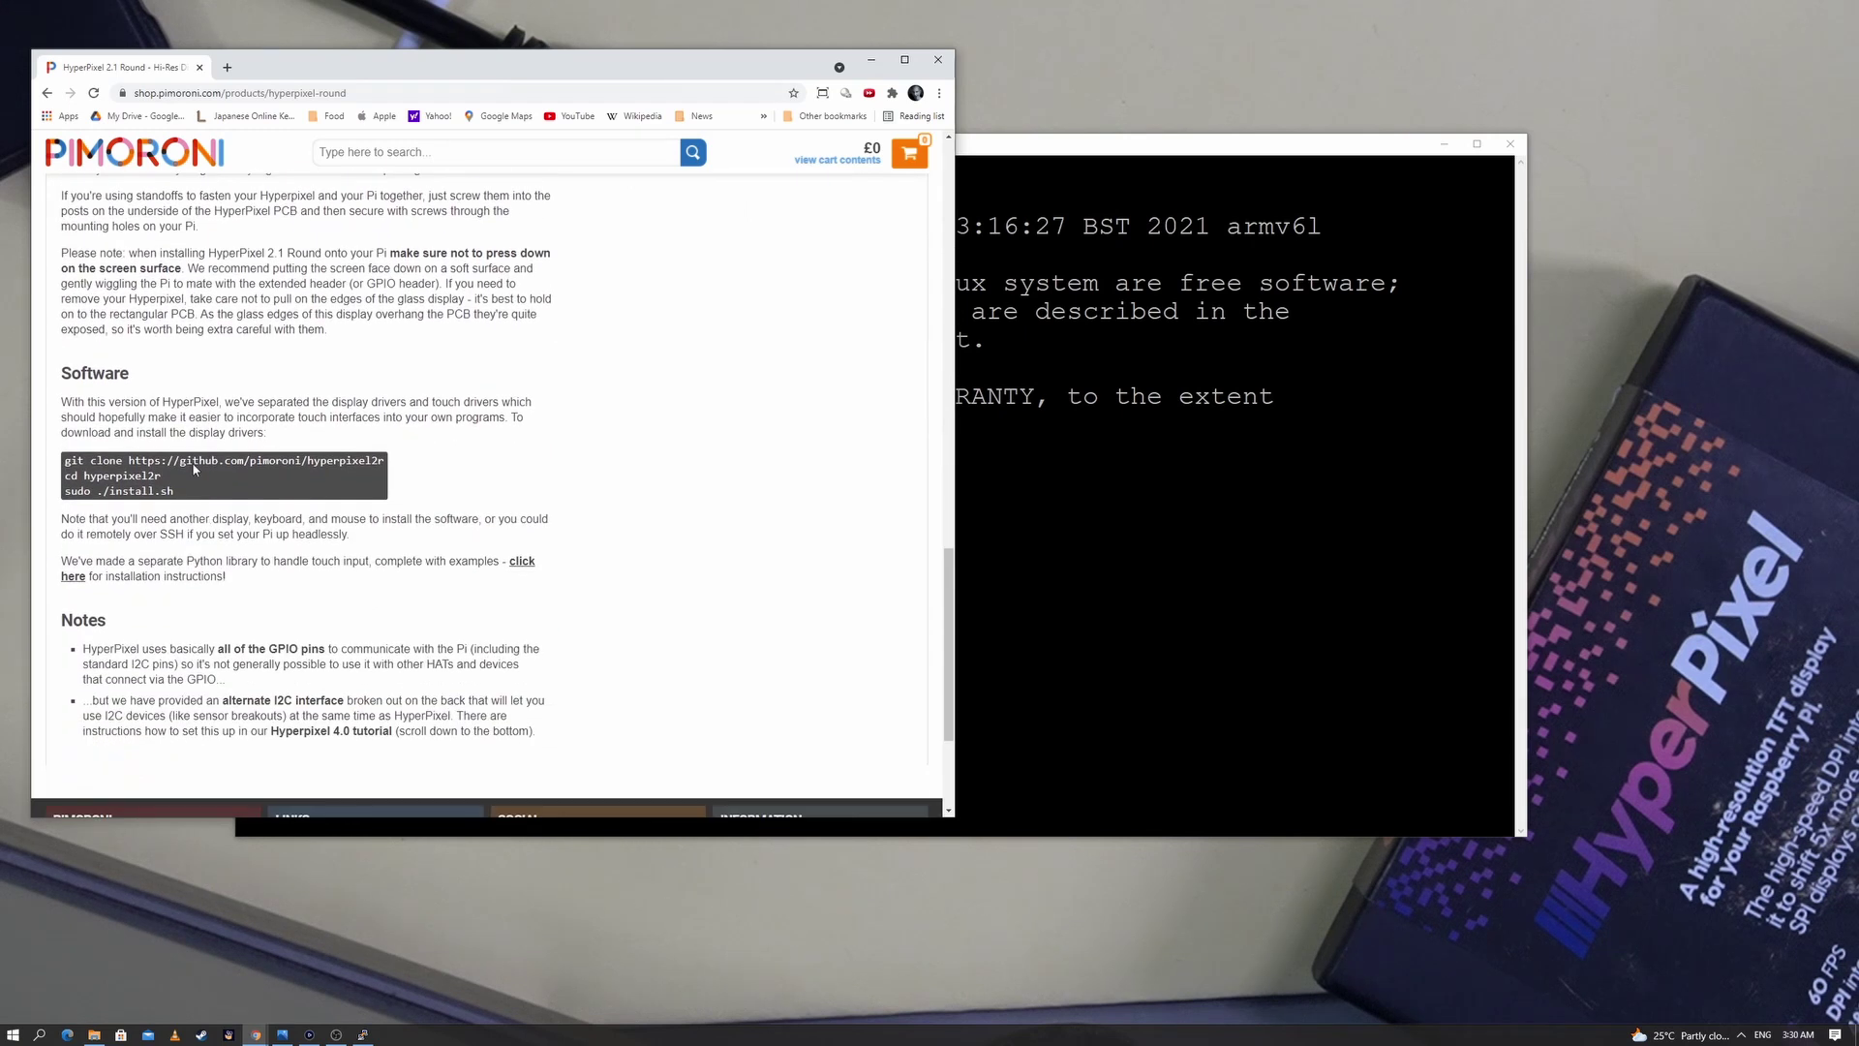
drag(82, 474, 64, 460)
right_click(101, 462)
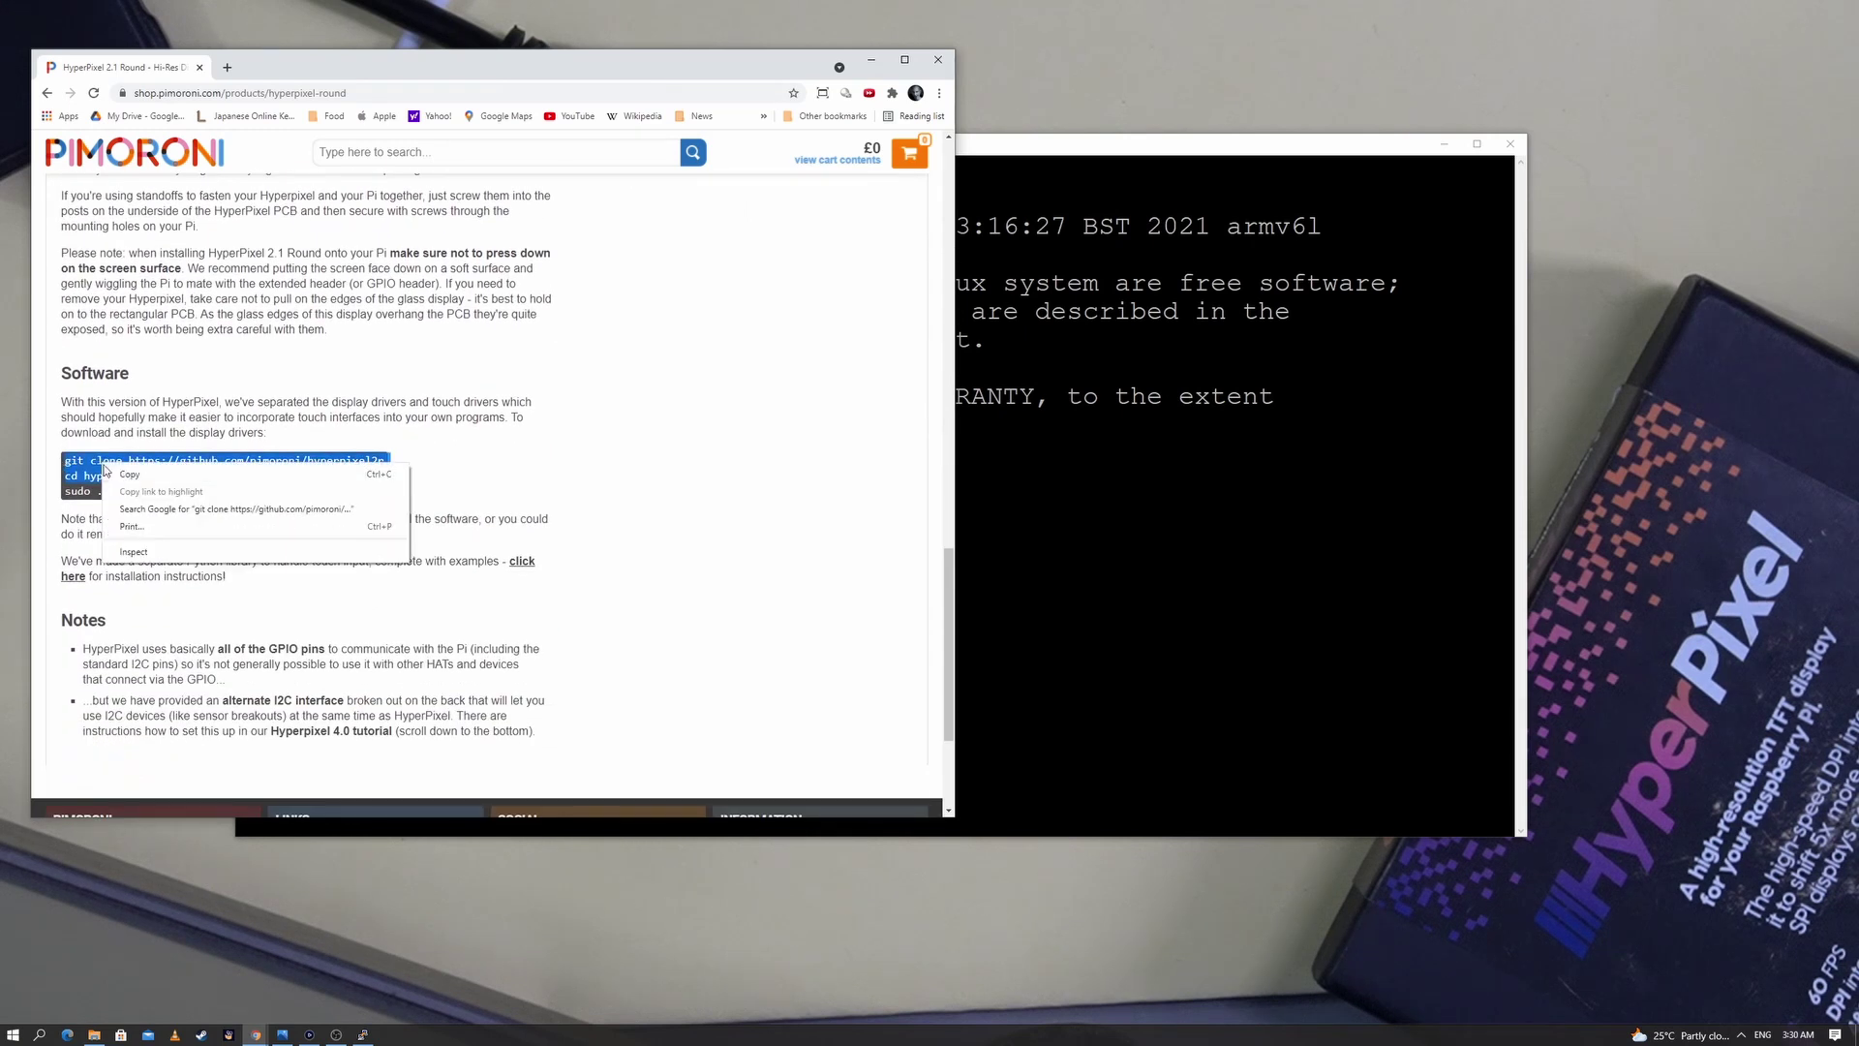
click(136, 476)
key(alt+Tab)
key(shift+Insert)
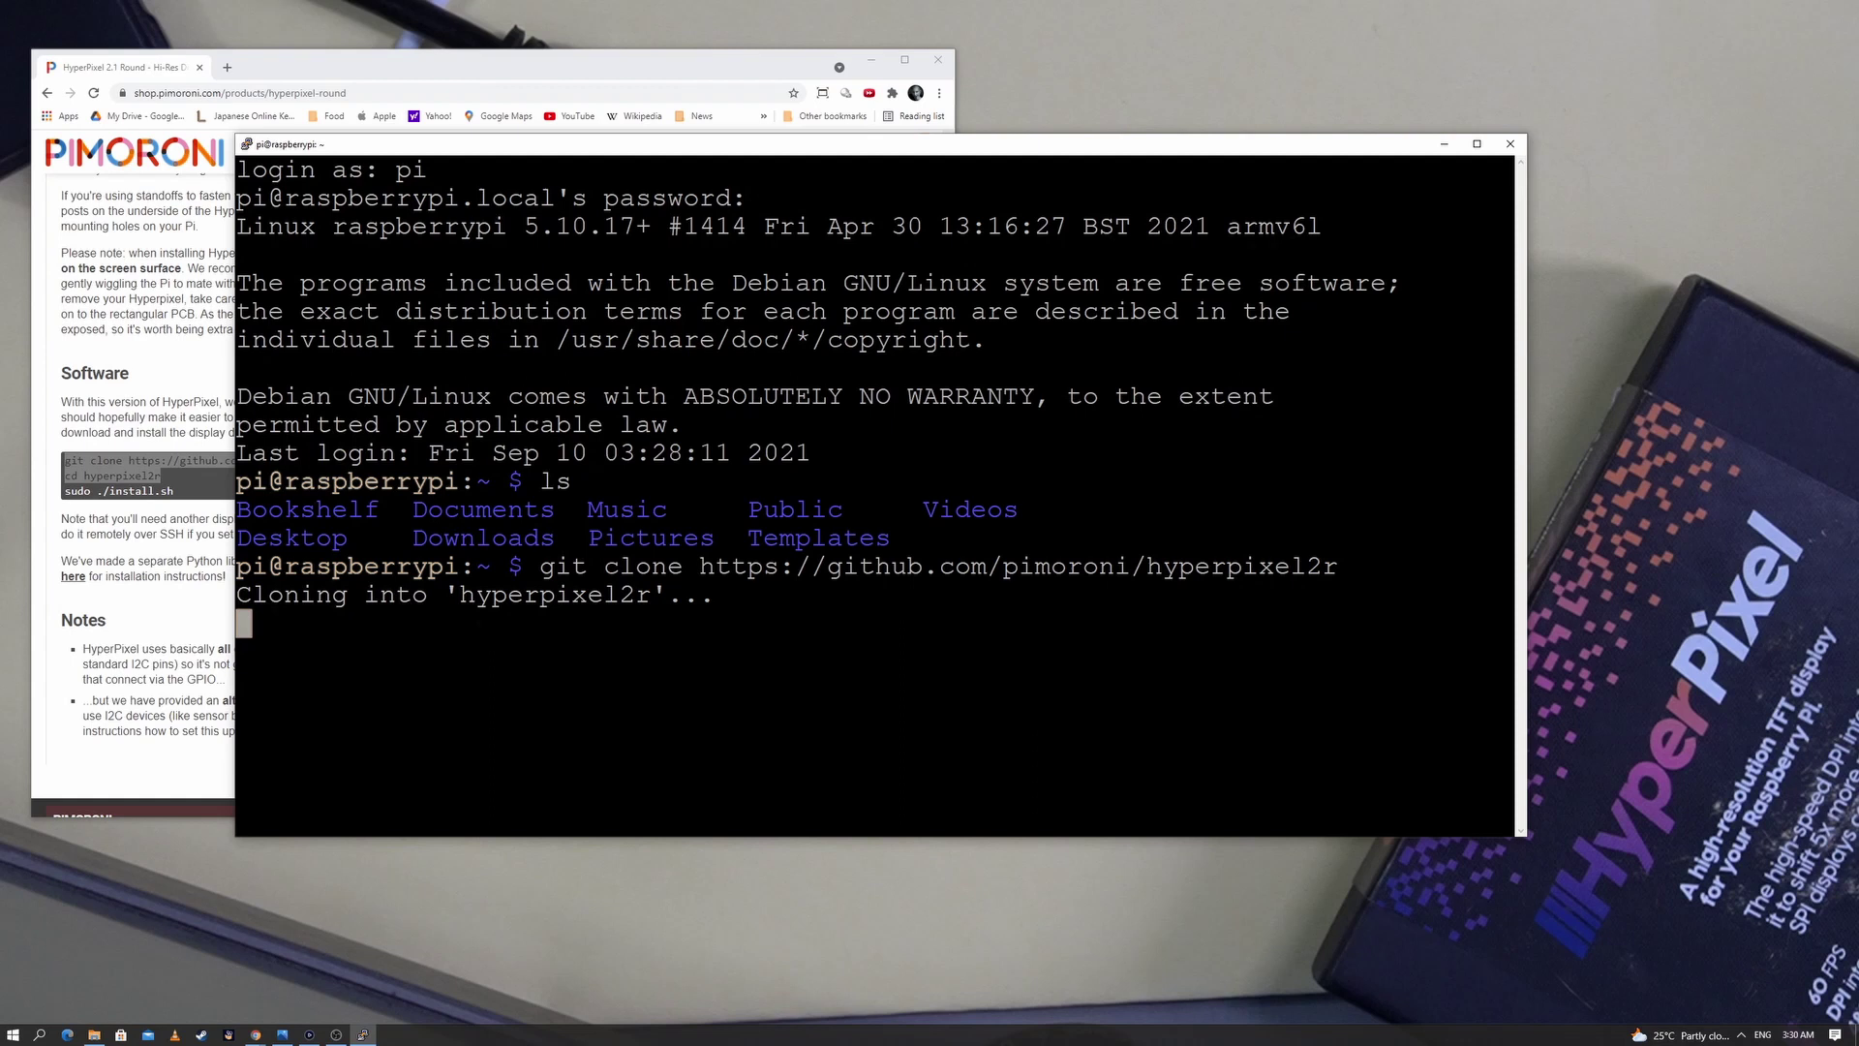
Copy sudo ./install.sh from the product page and run it in PuTTY.
key(alt+Tab)
drag(64, 491, 175, 491)
right_click(120, 490)
click(146, 502)
key(alt+Tab)
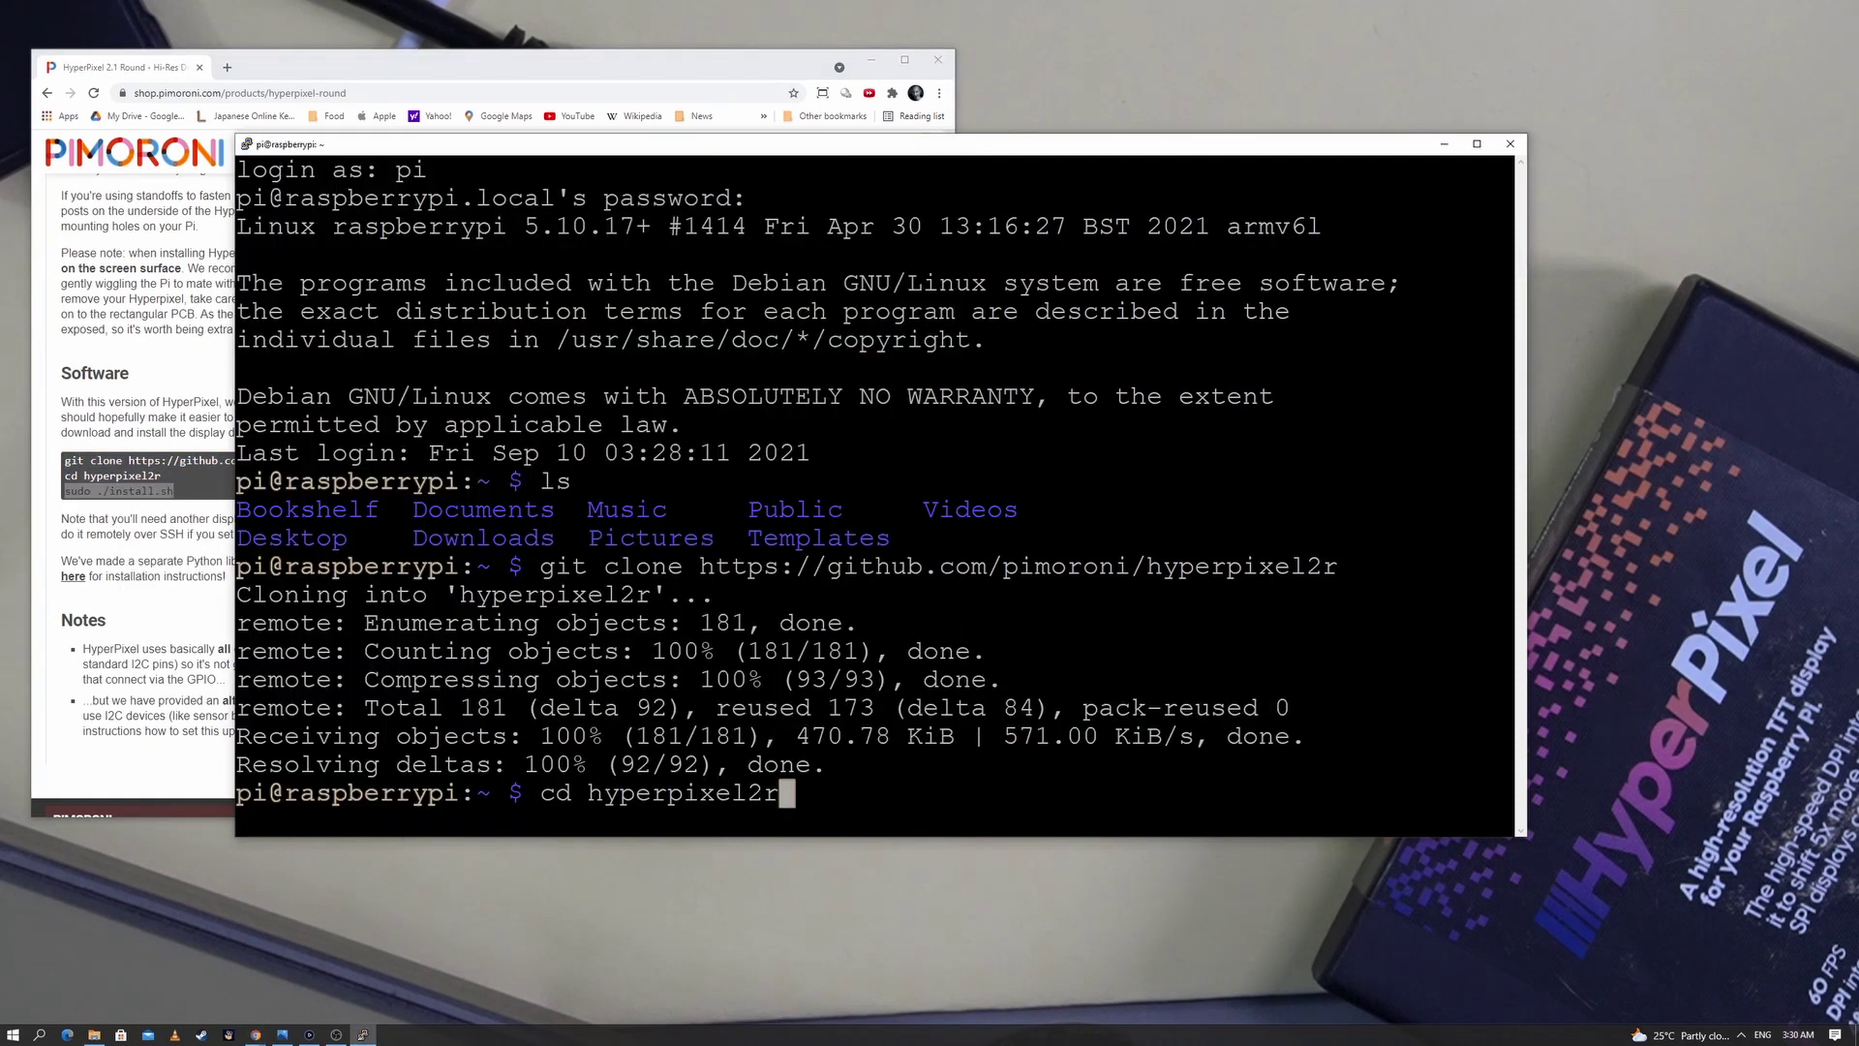
key(shift+Insert)
key(Return)
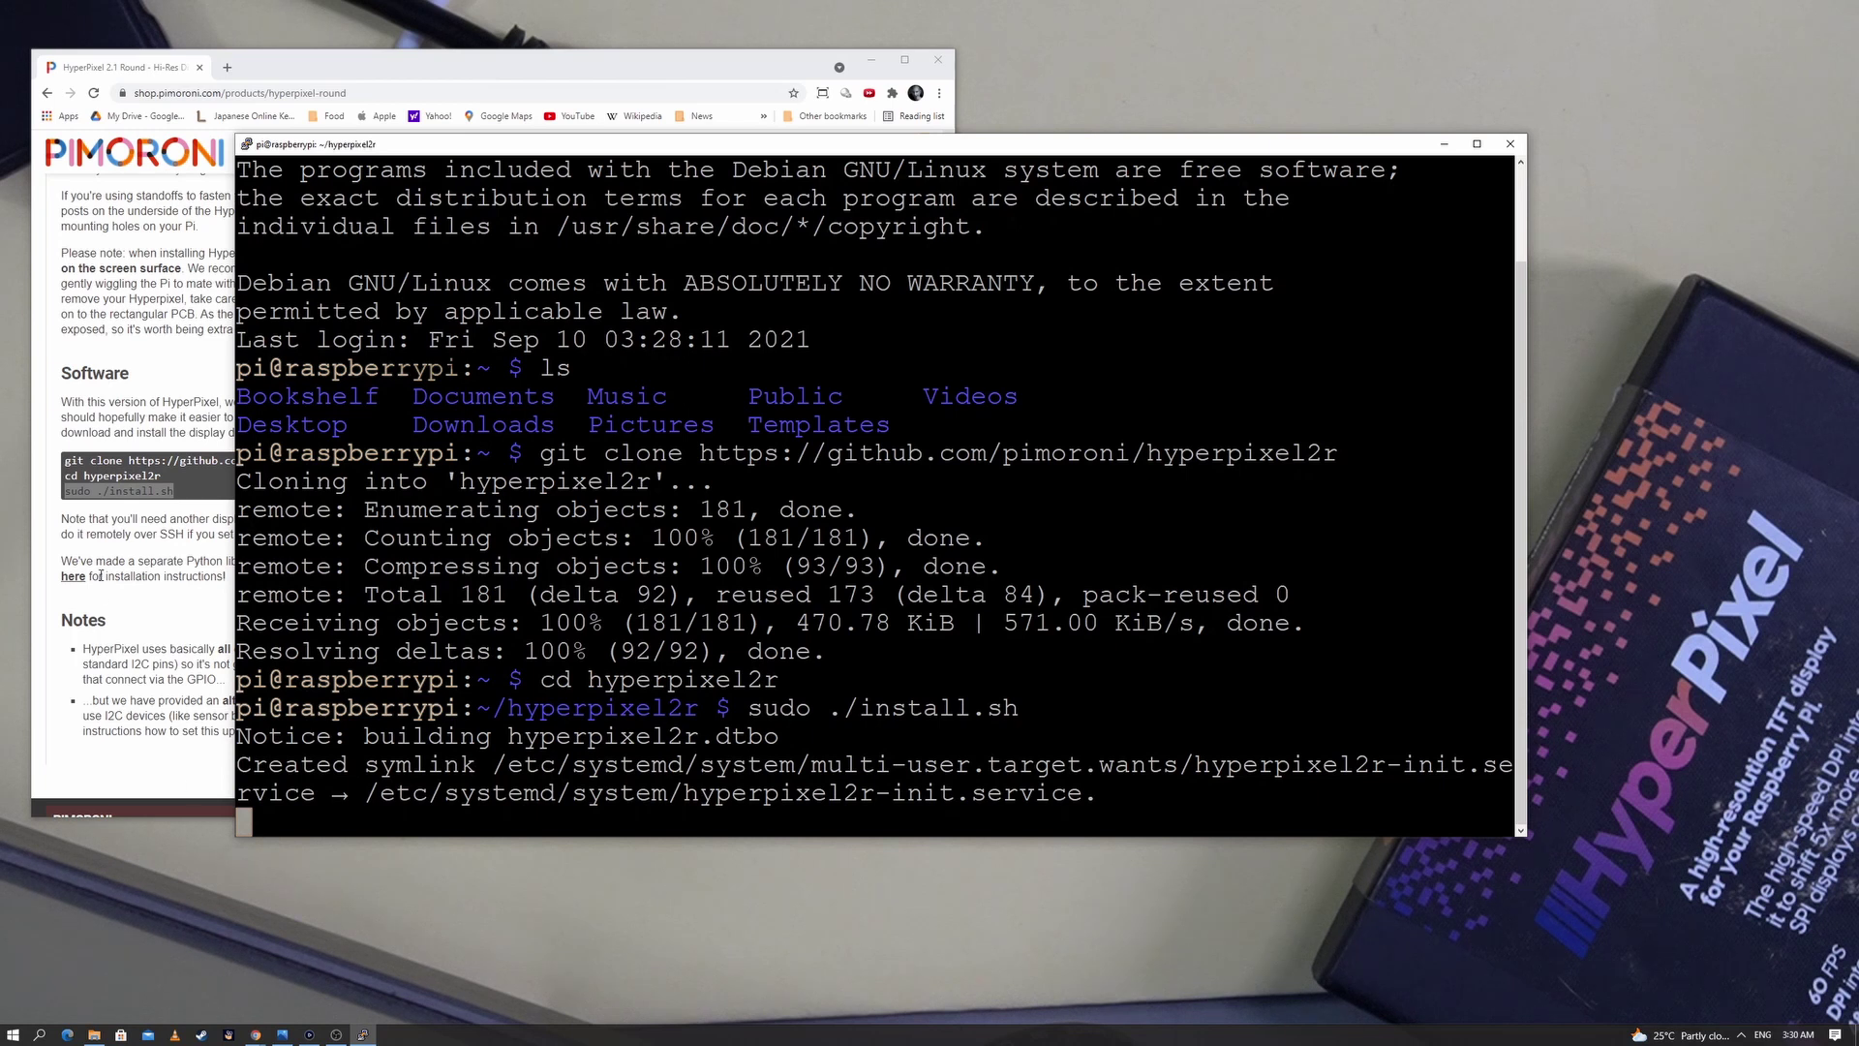
Reboot the Pi with sudo reboot now to load the display drivers.
drag(225, 648, 578, 693)
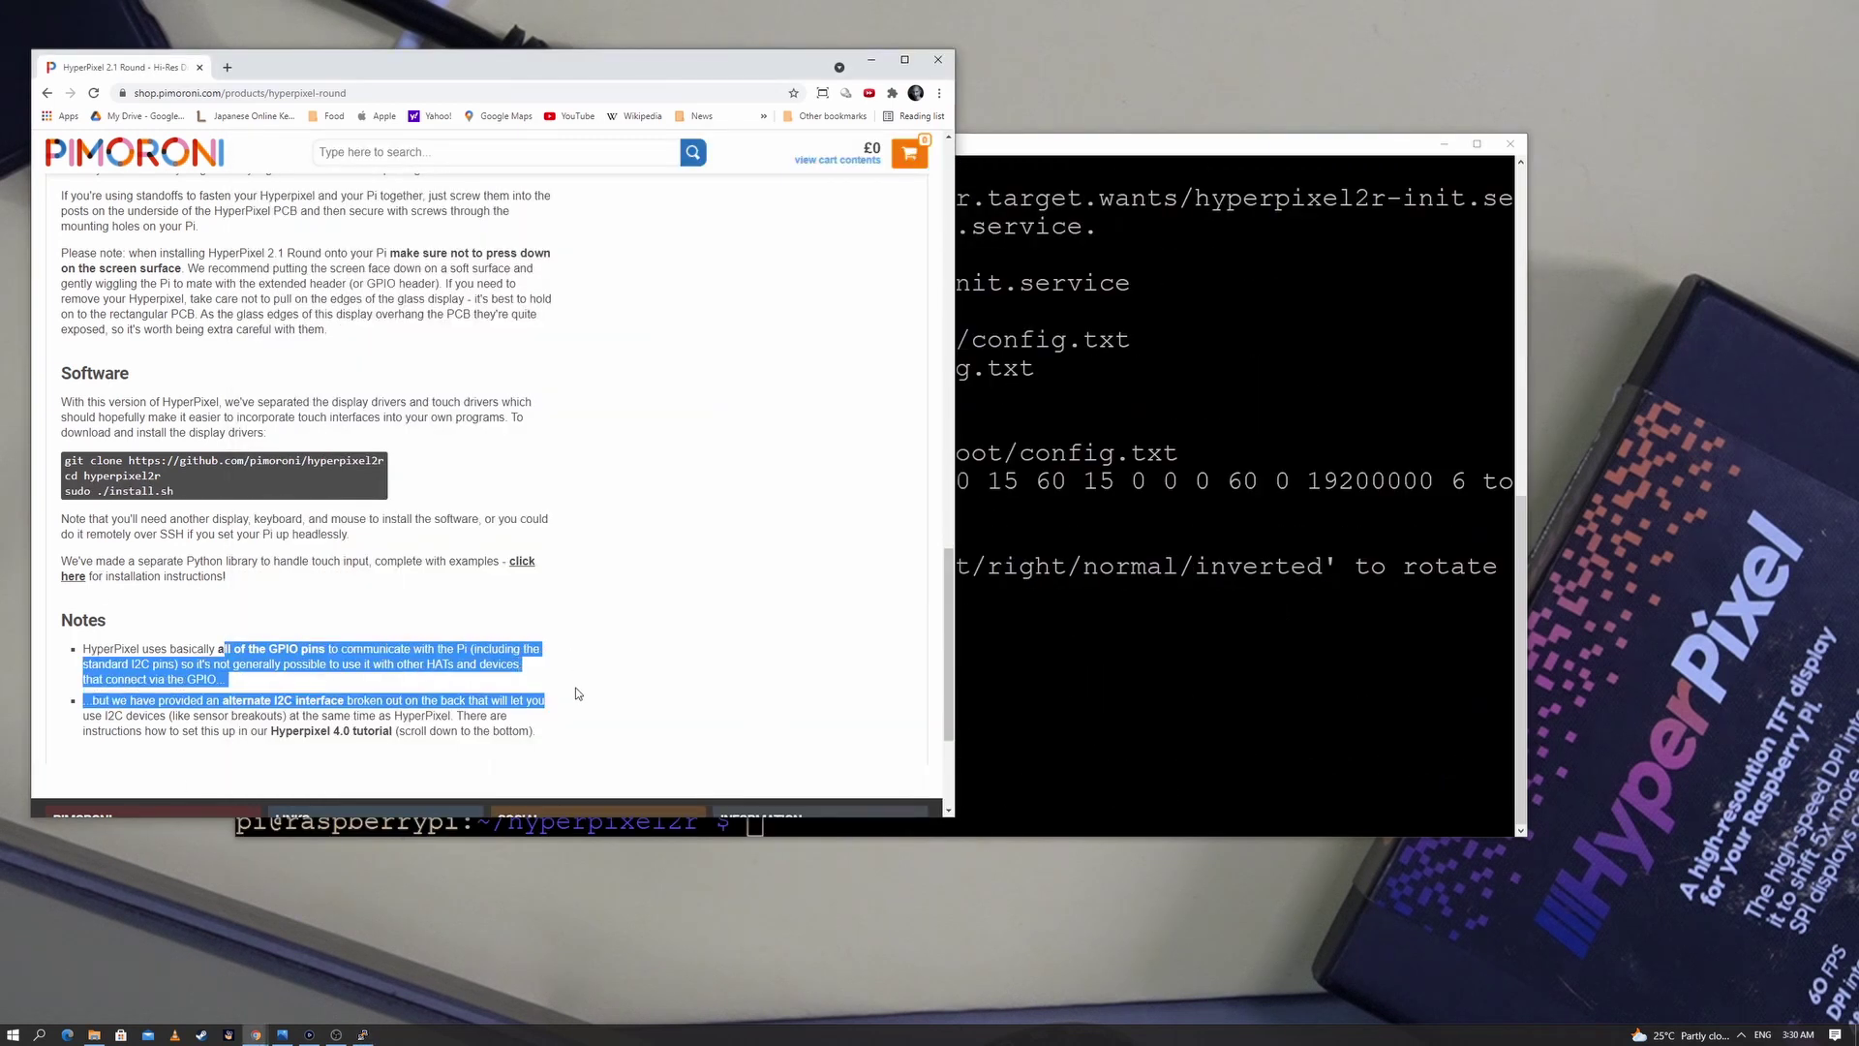
key(alt+Tab)
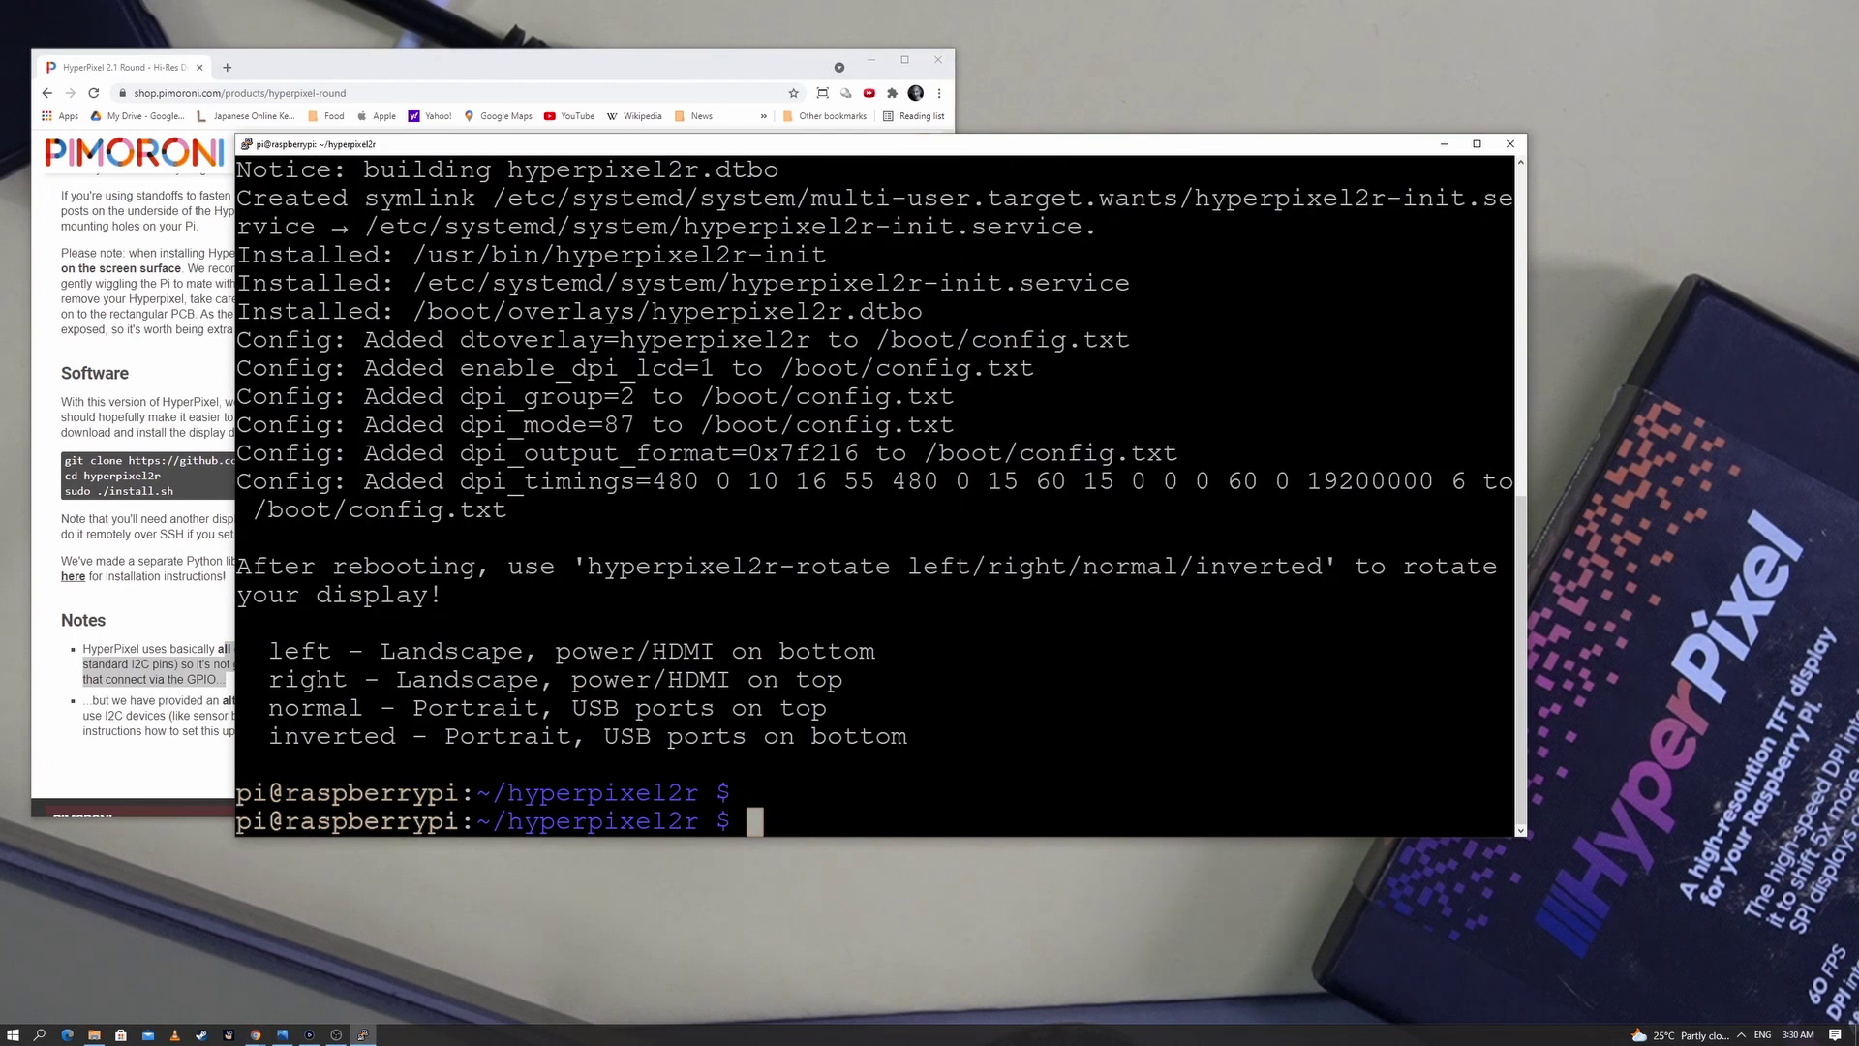
drag(1387, 567, 1499, 566)
click(1485, 571)
text(sudo reboot no)
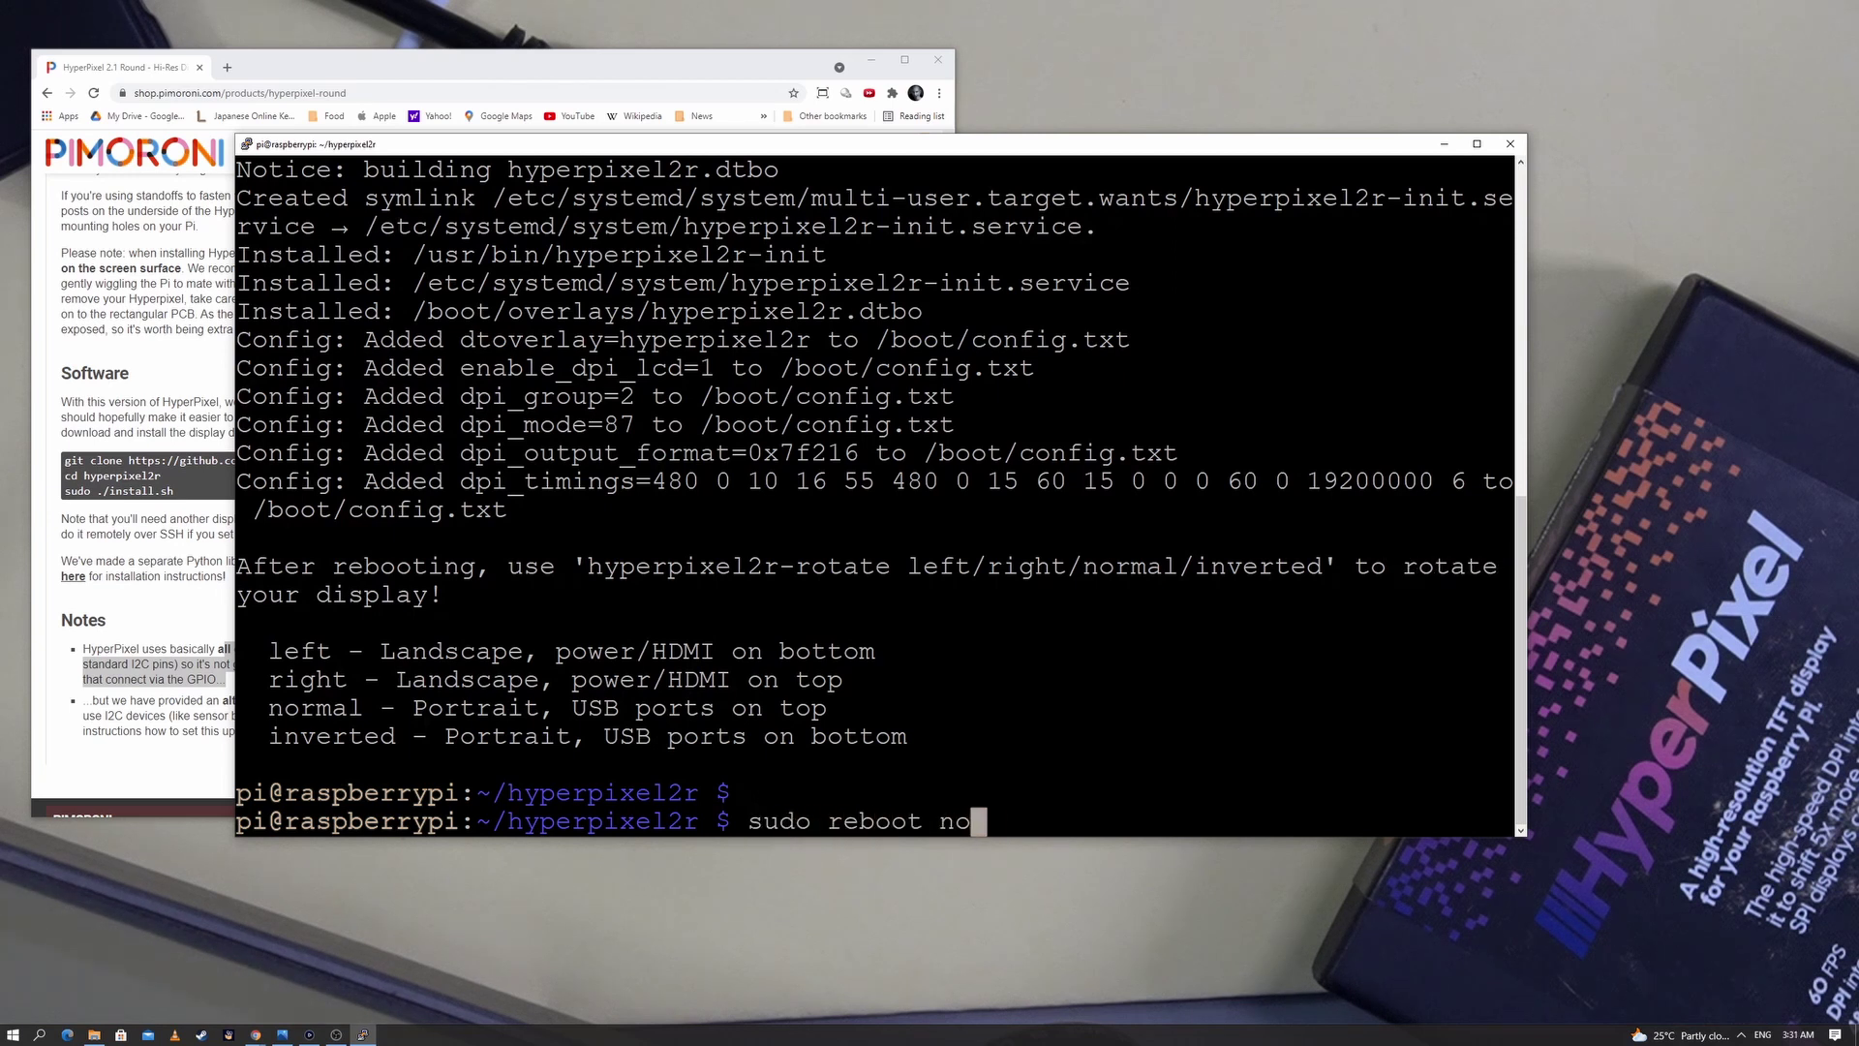
text(w)
key(Return)
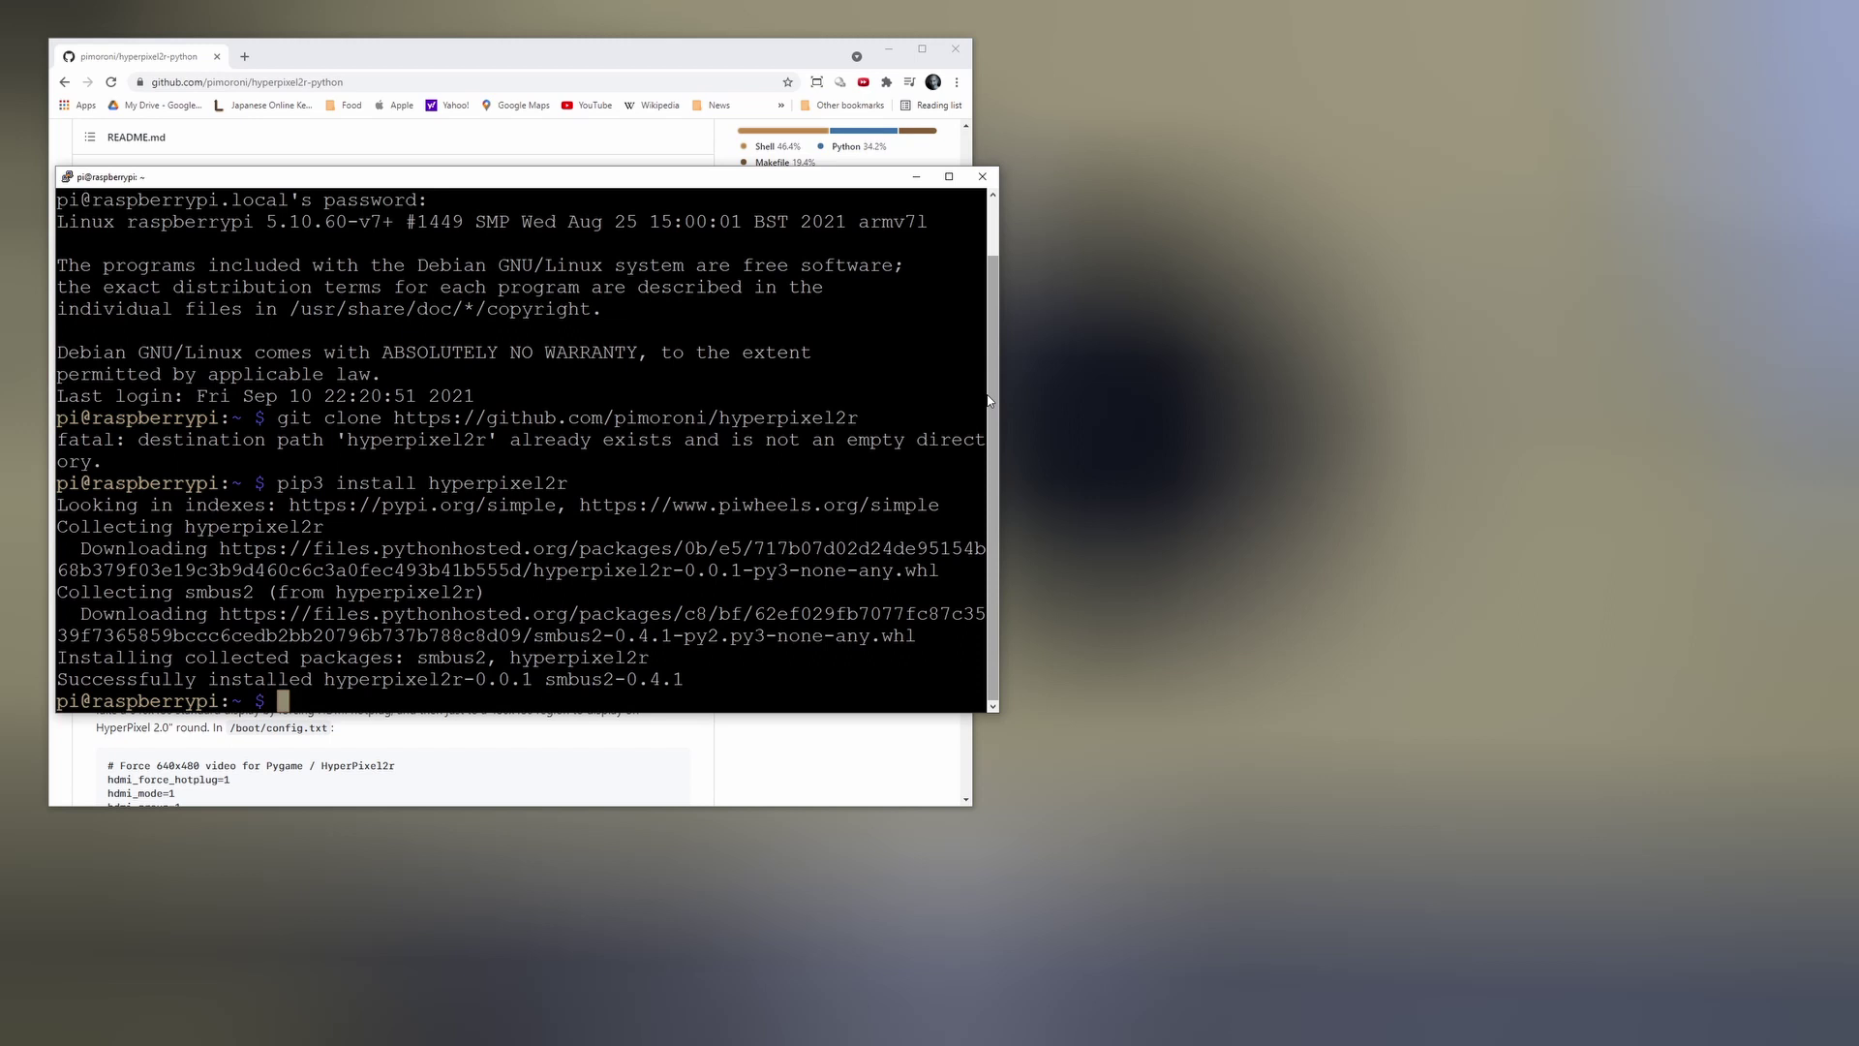
Copy the python3-pip install command from the GitHub README and paste it into PuTTY.
click(528, 159)
drag(414, 466, 585, 466)
right_click(470, 464)
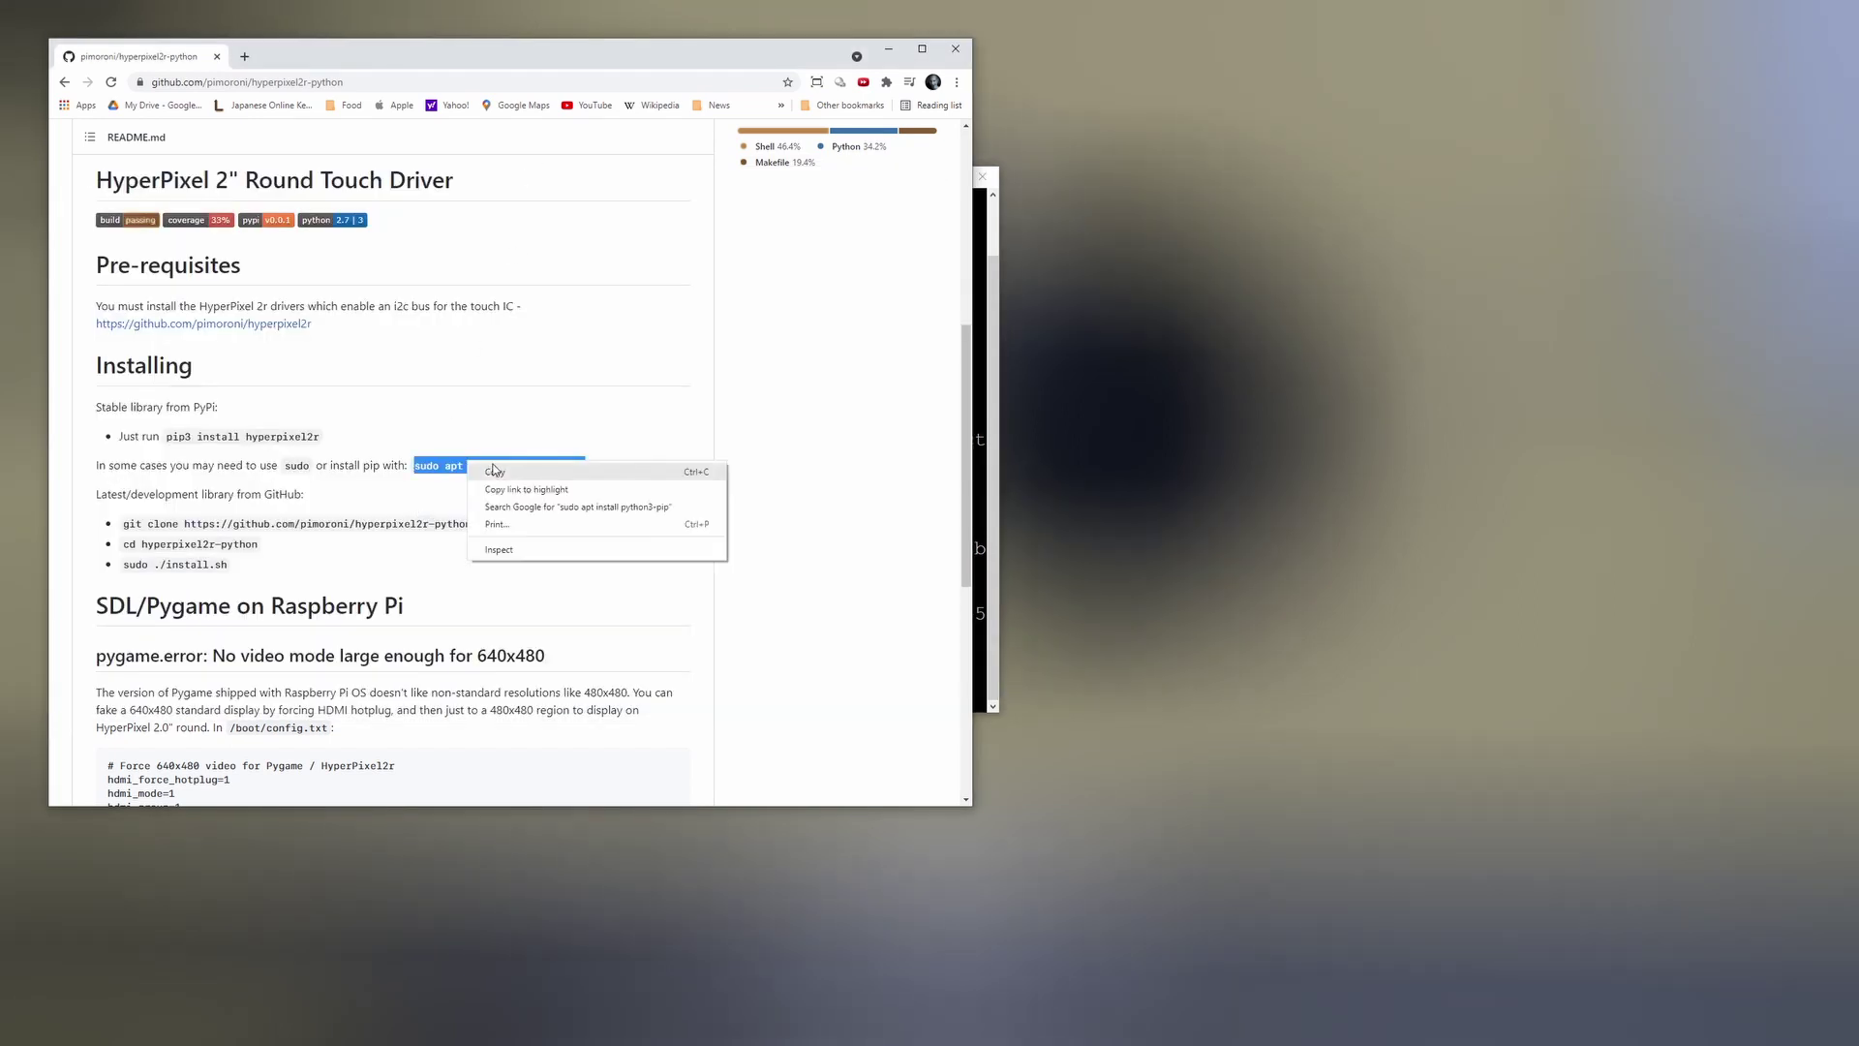
click(495, 472)
click(1000, 407)
right_click(980, 406)
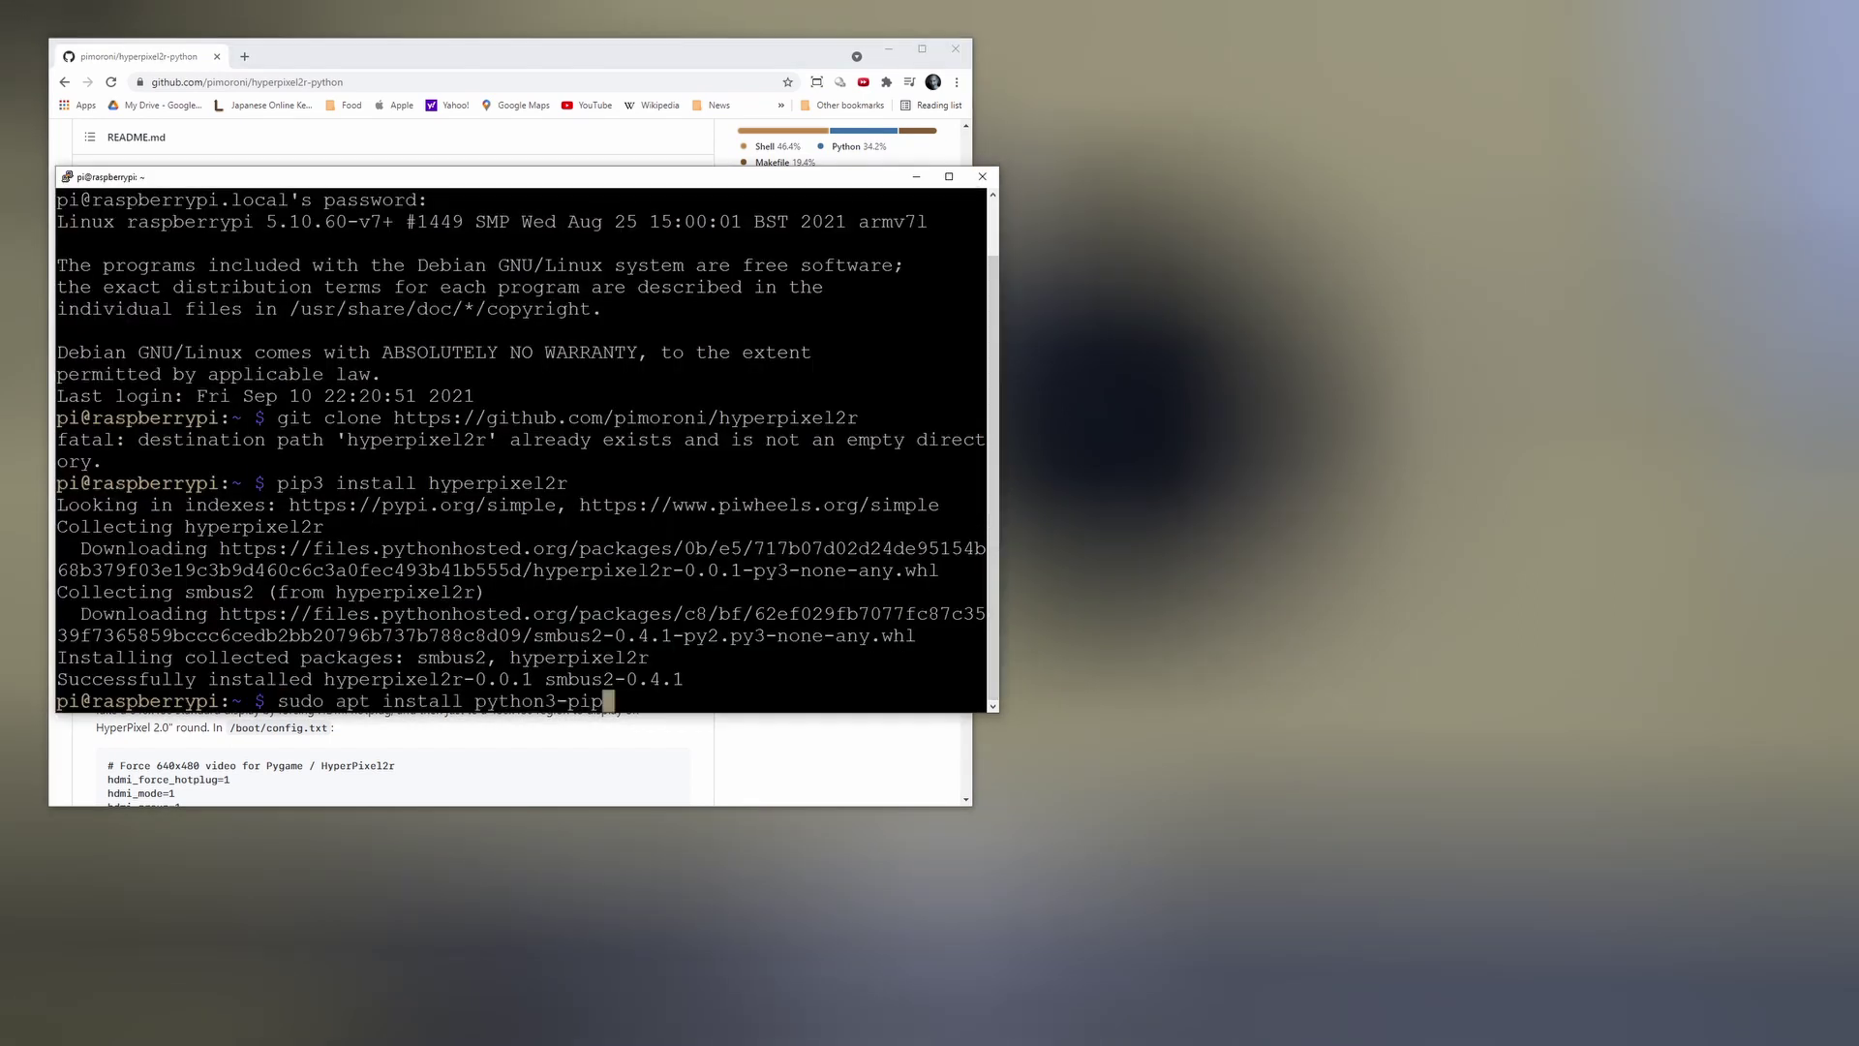
Copy the hyperpixel2r-python git clone command and run it in PuTTY.
click(323, 461)
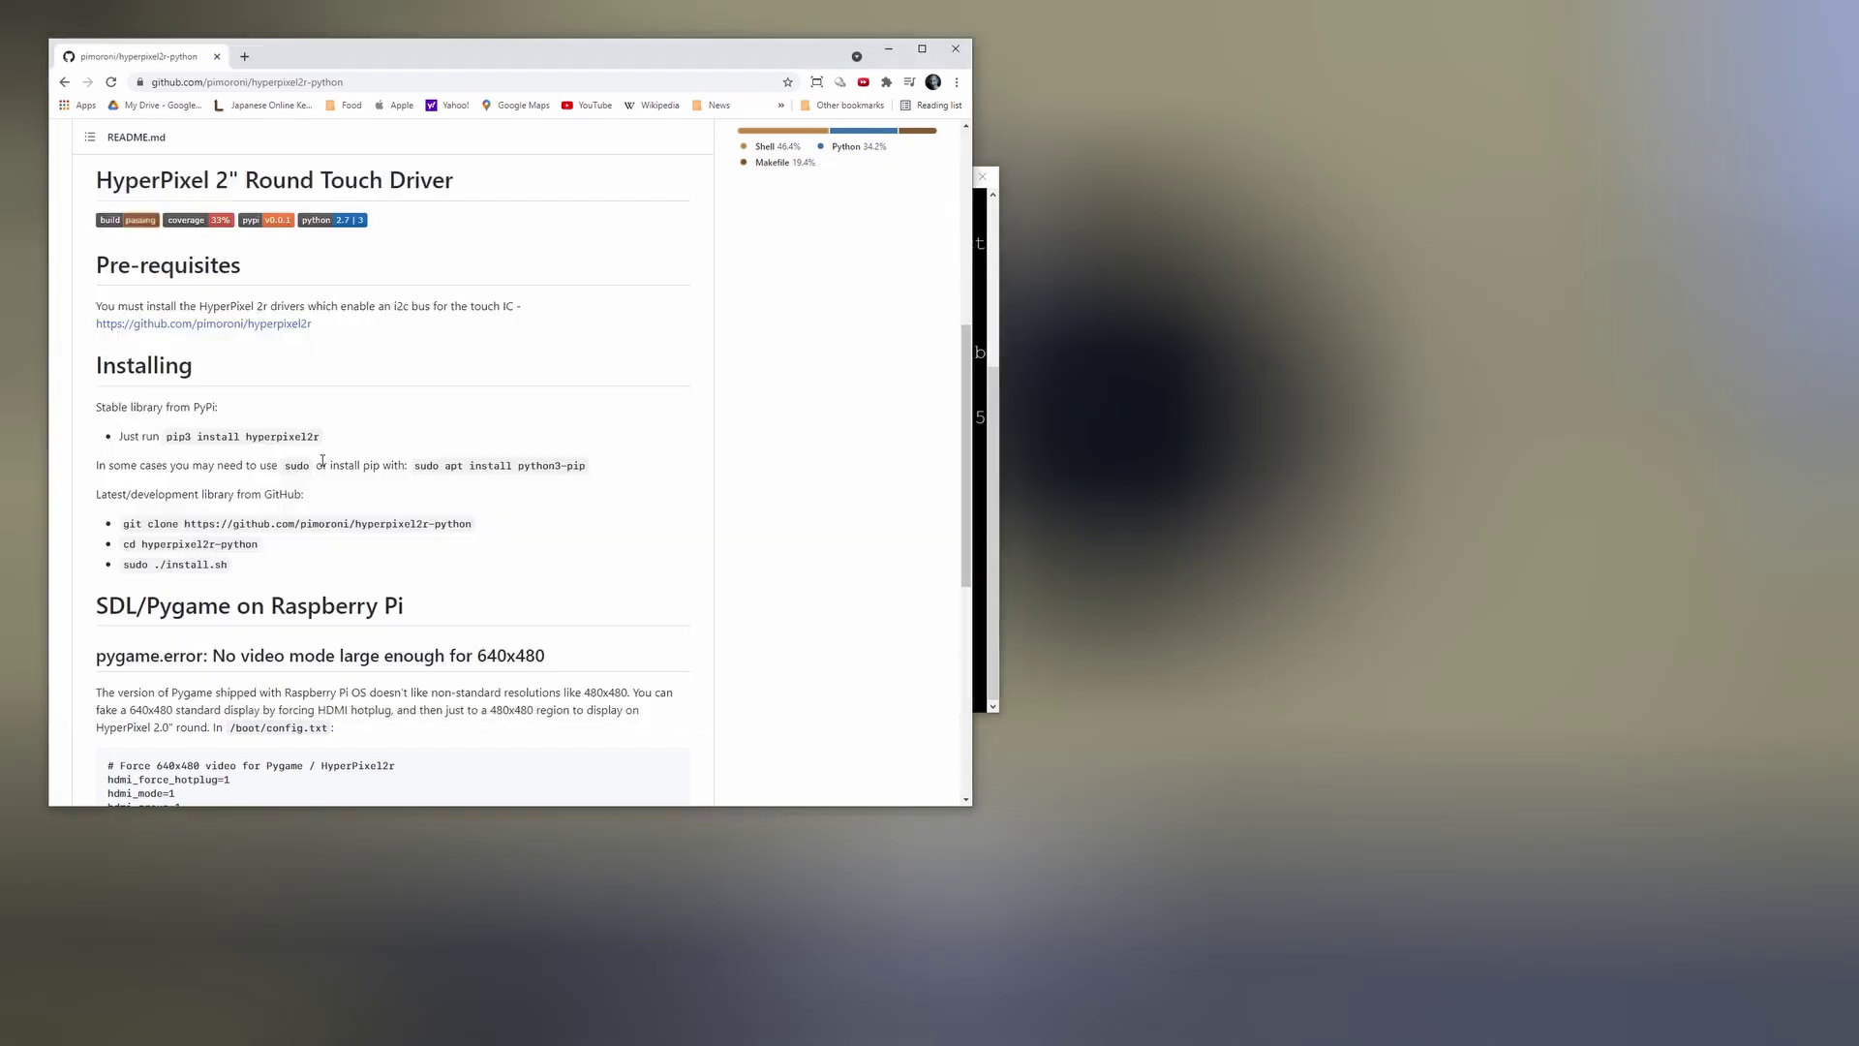
triple_click(146, 523)
right_click(147, 523)
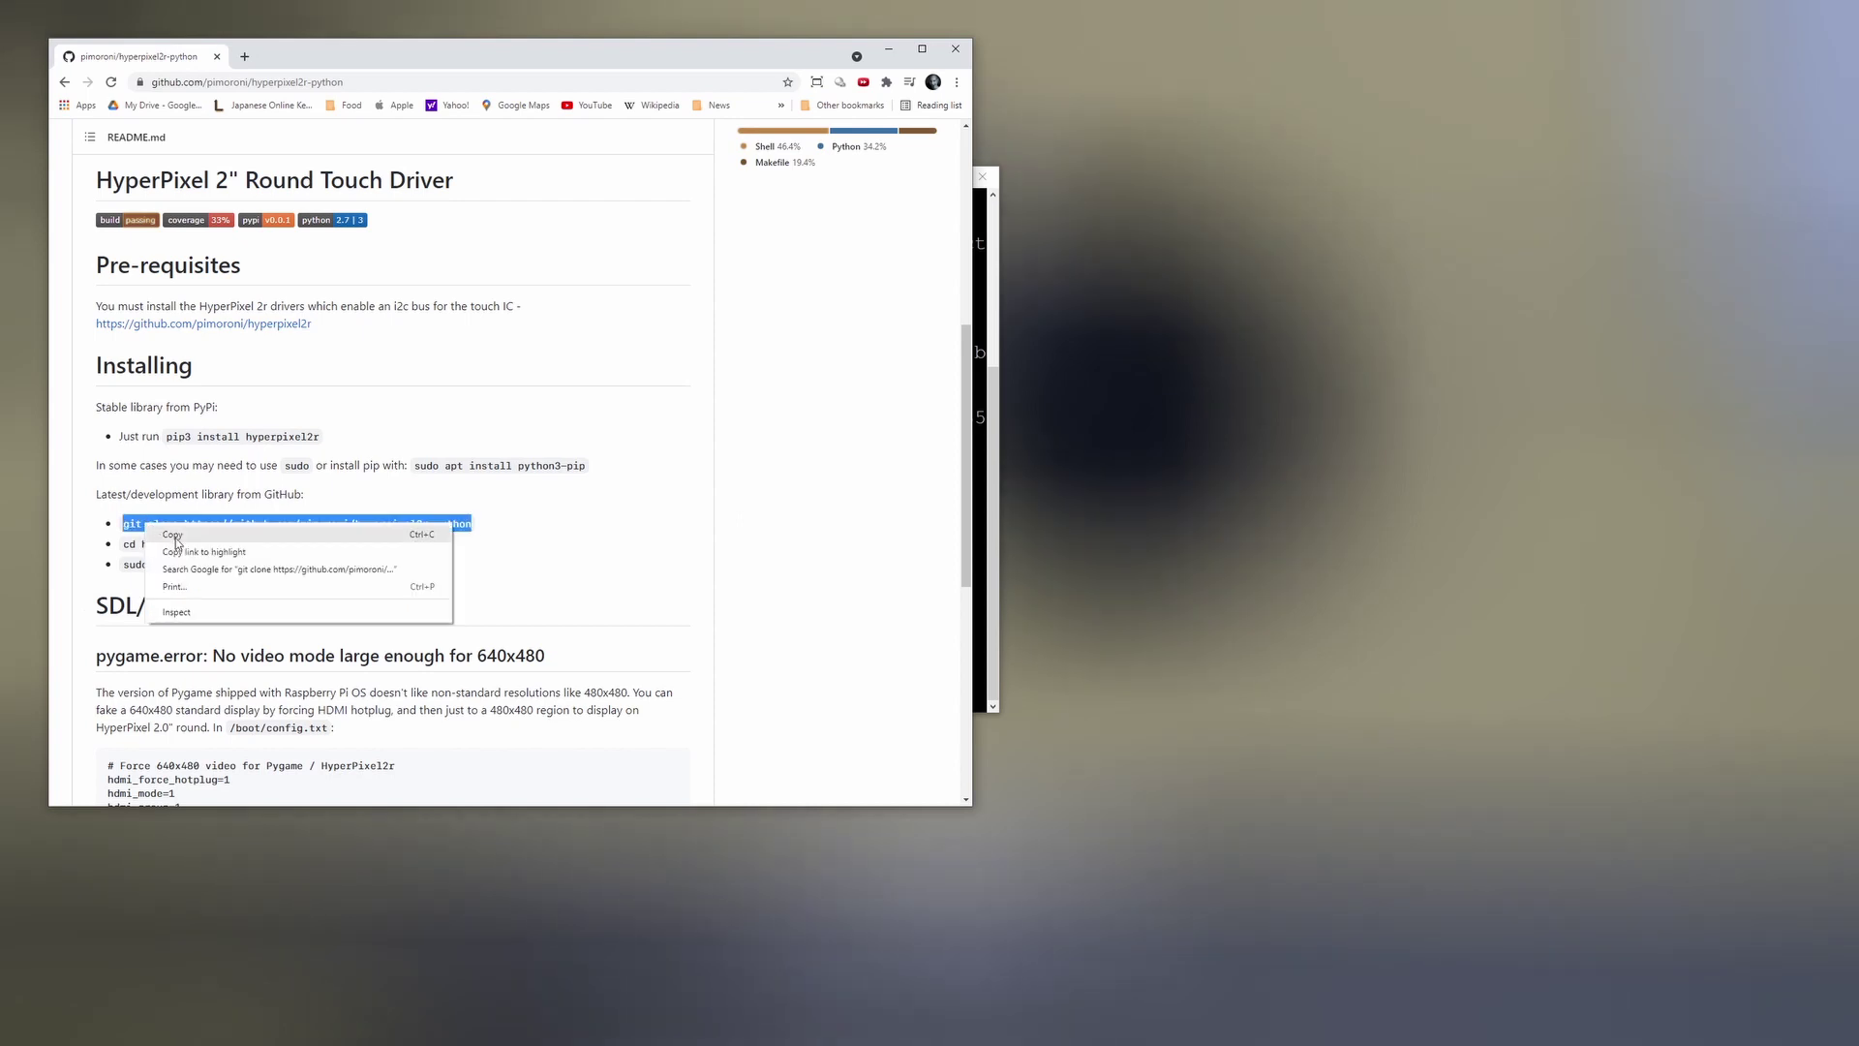
click(178, 538)
click(987, 499)
right_click(988, 496)
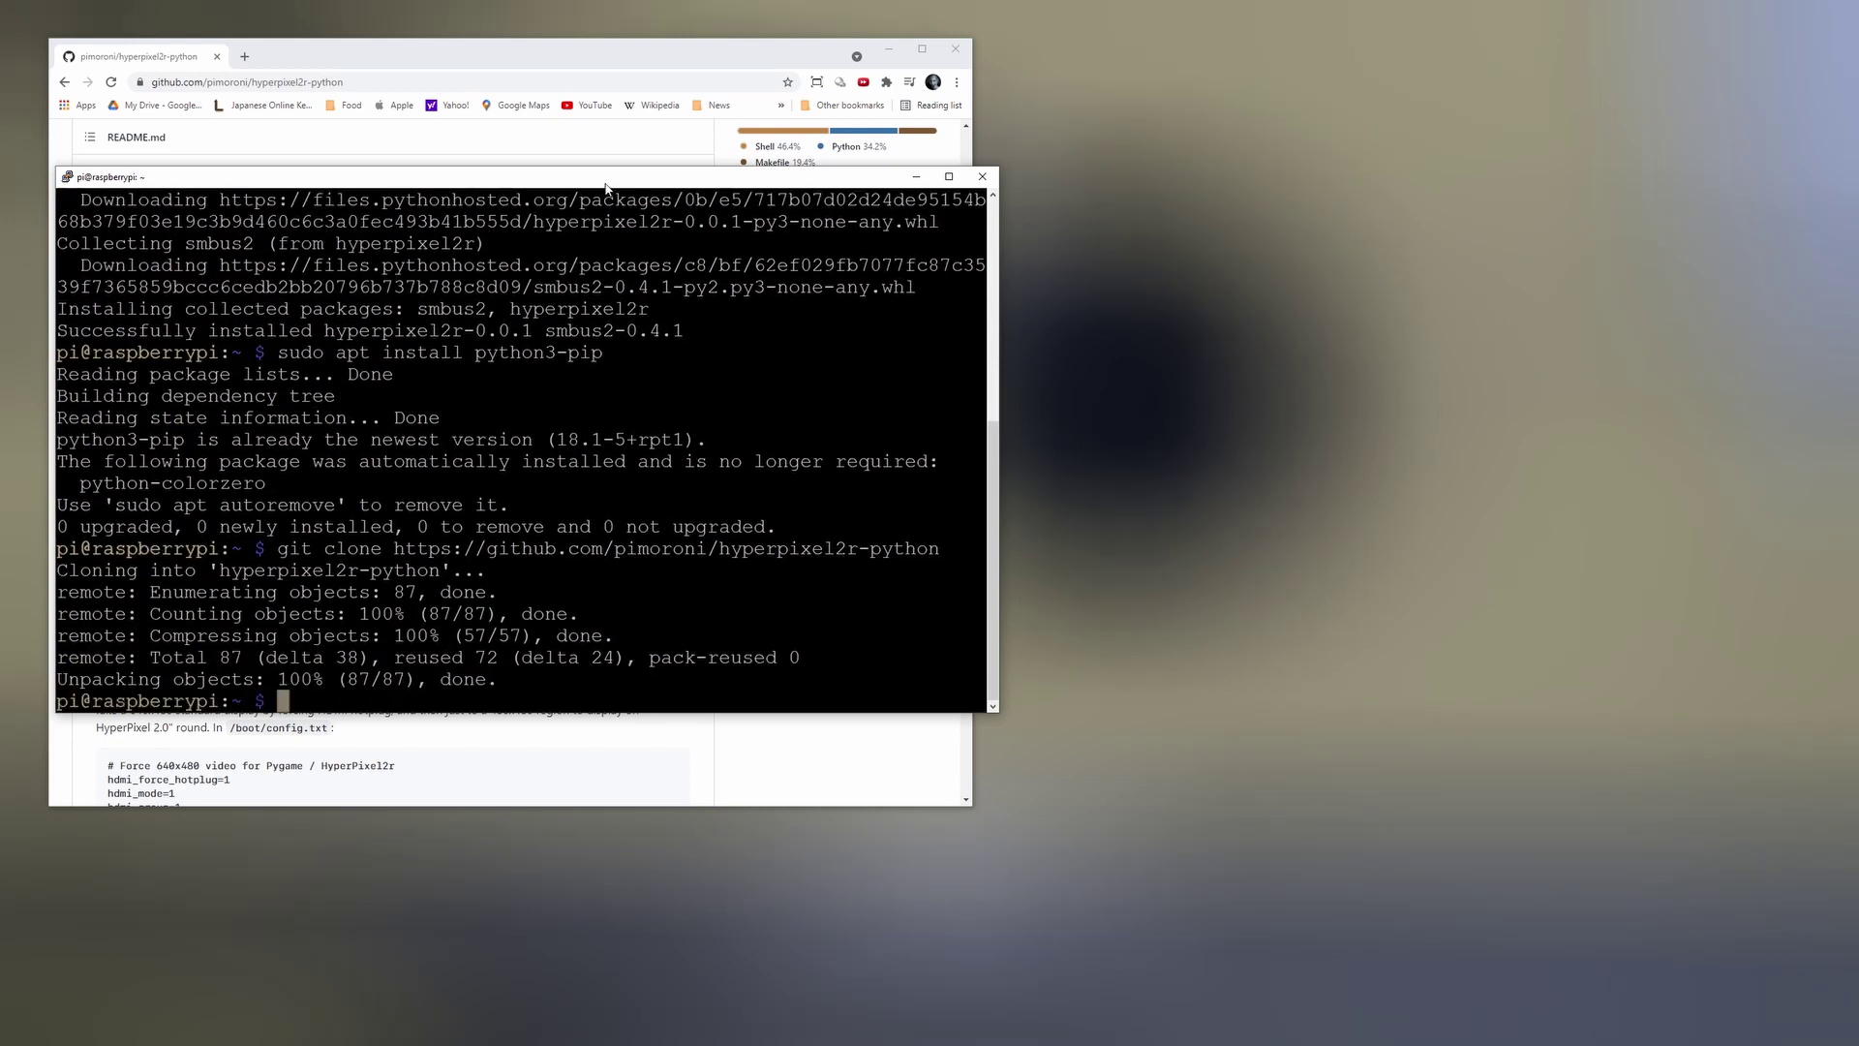
Copy the cd hyperpixel2r-python command from the README and run it in PuTTY.
drag(606, 186, 944, 183)
click(190, 497)
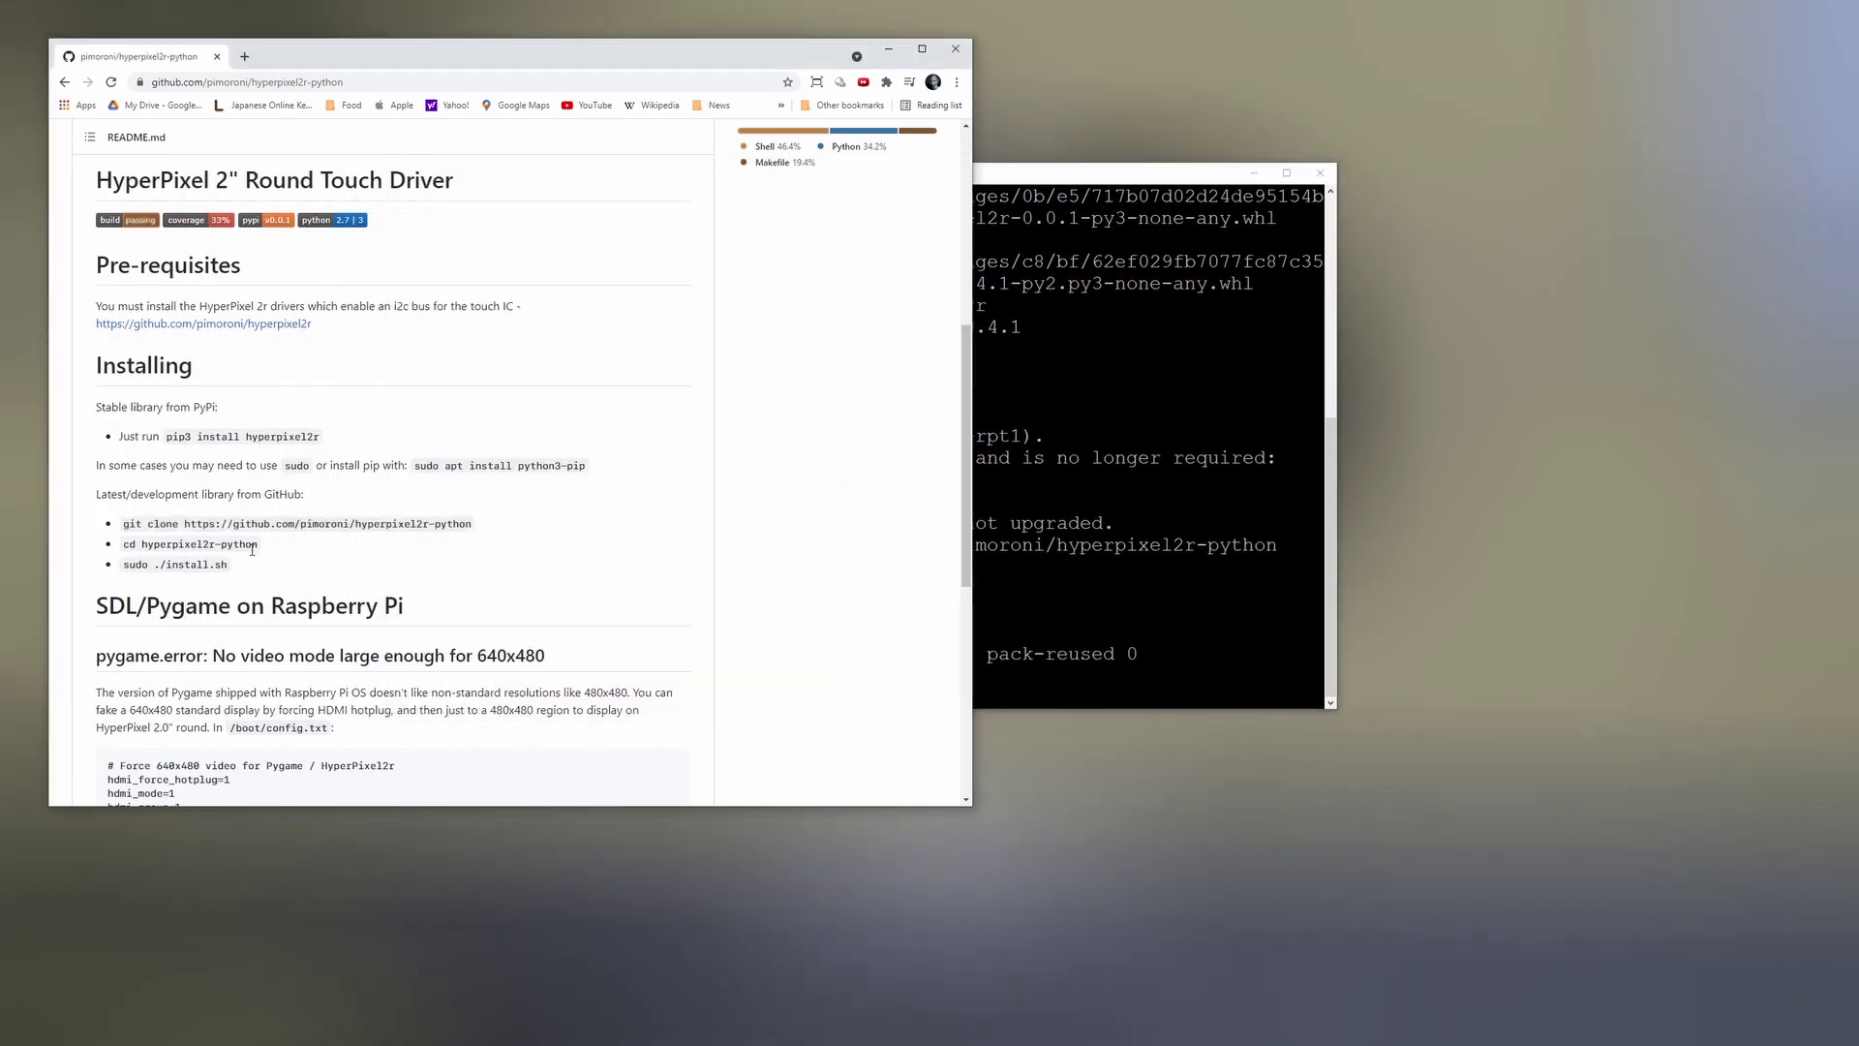
drag(260, 550, 130, 545)
right_click(130, 543)
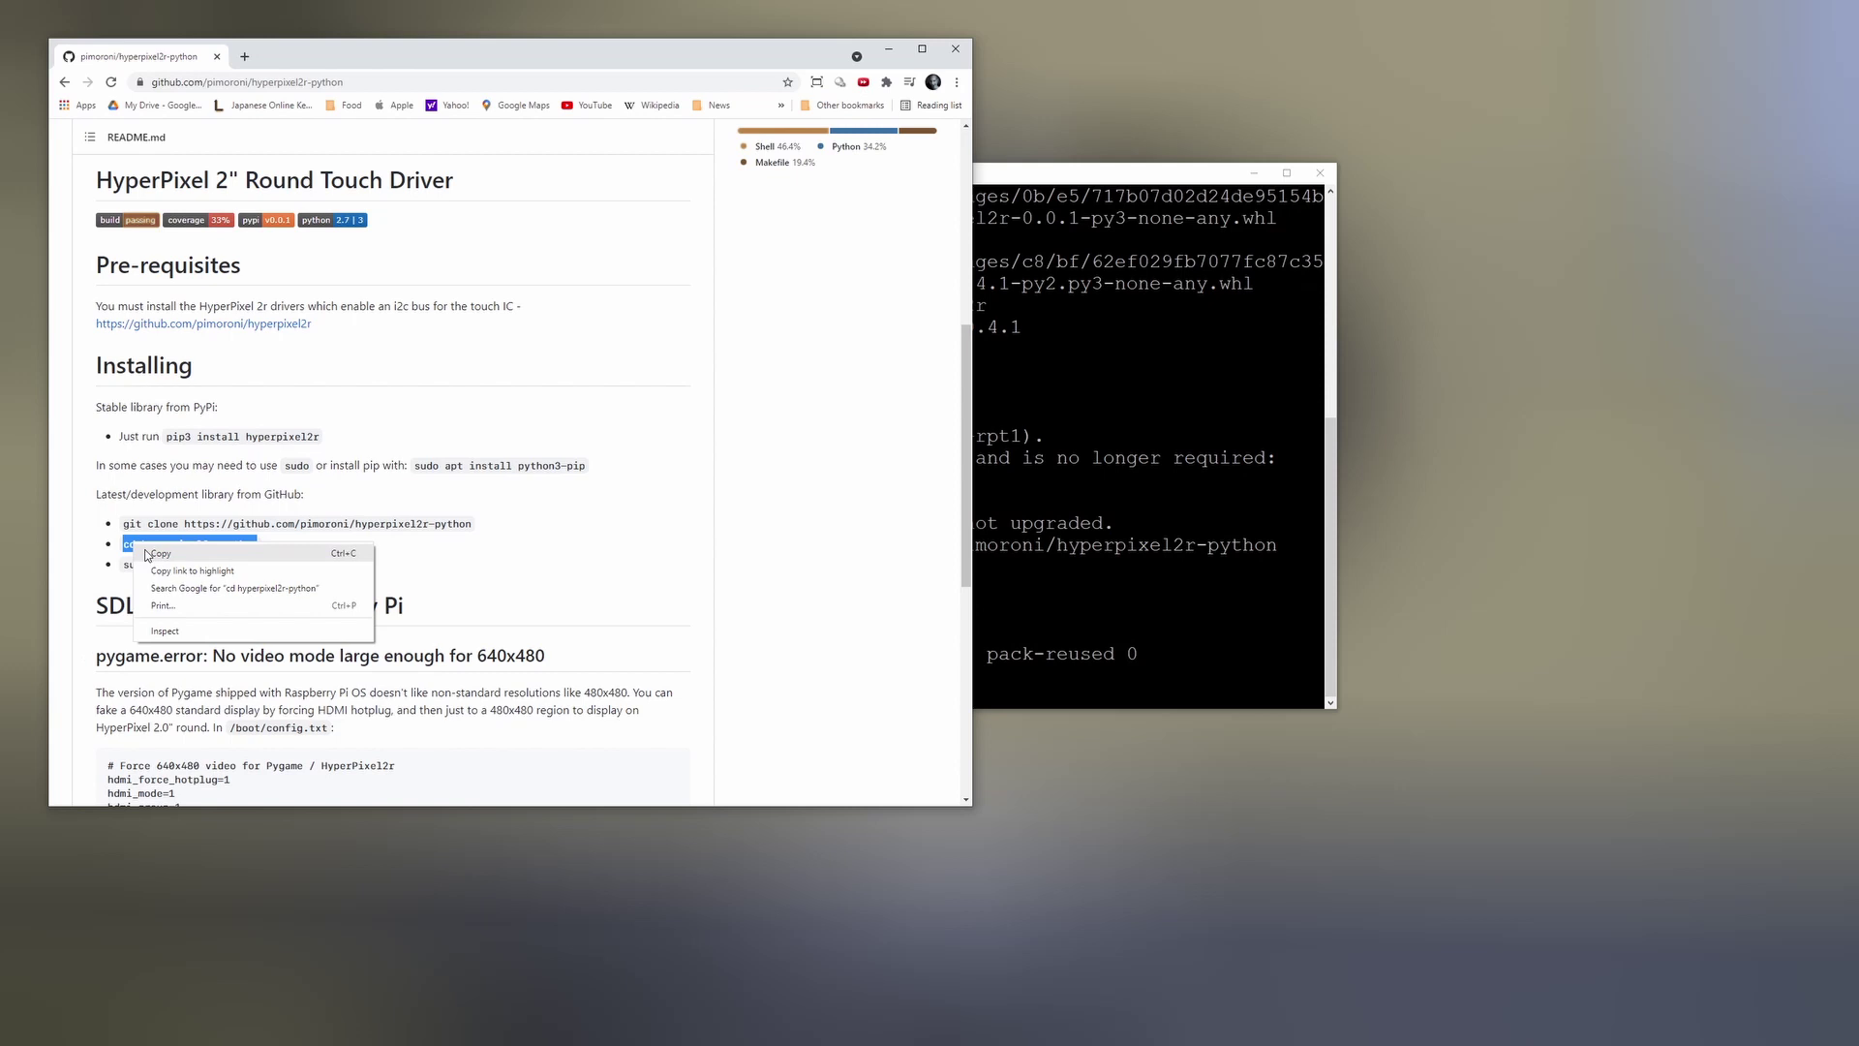
click(150, 558)
click(982, 531)
right_click(982, 532)
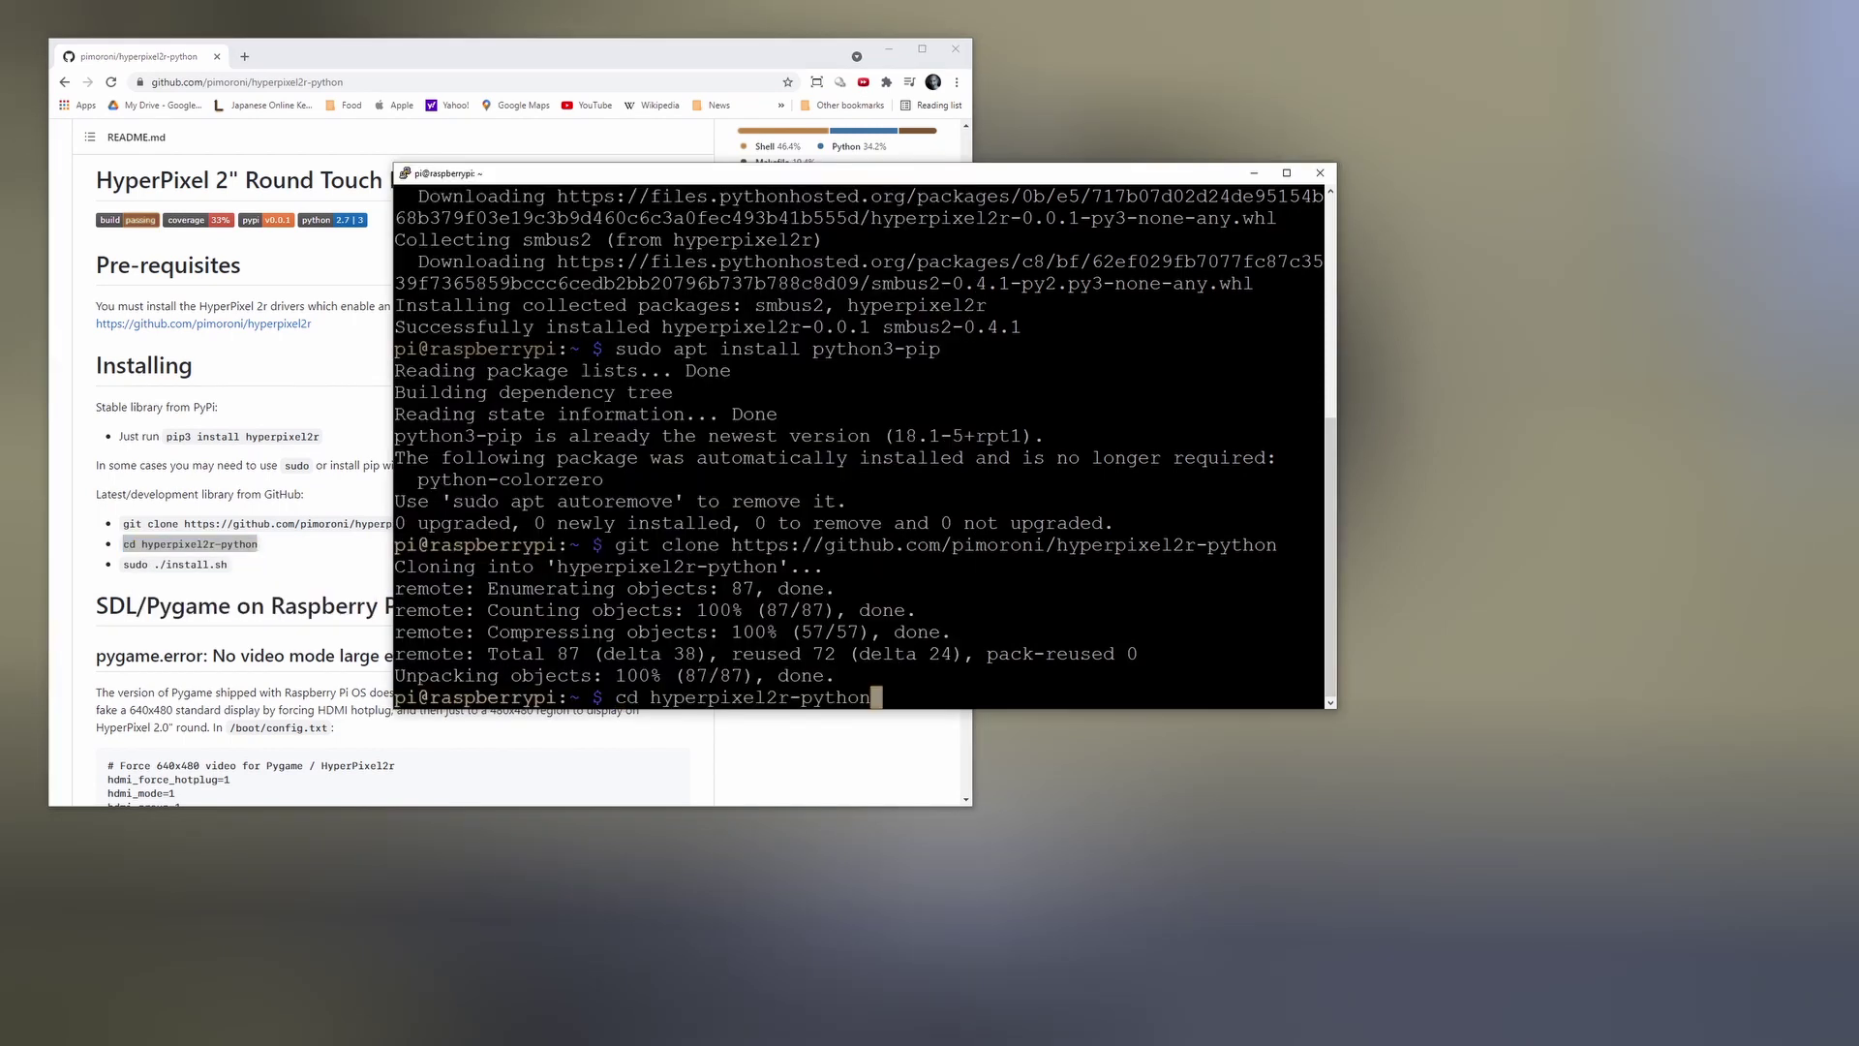
key(Return)
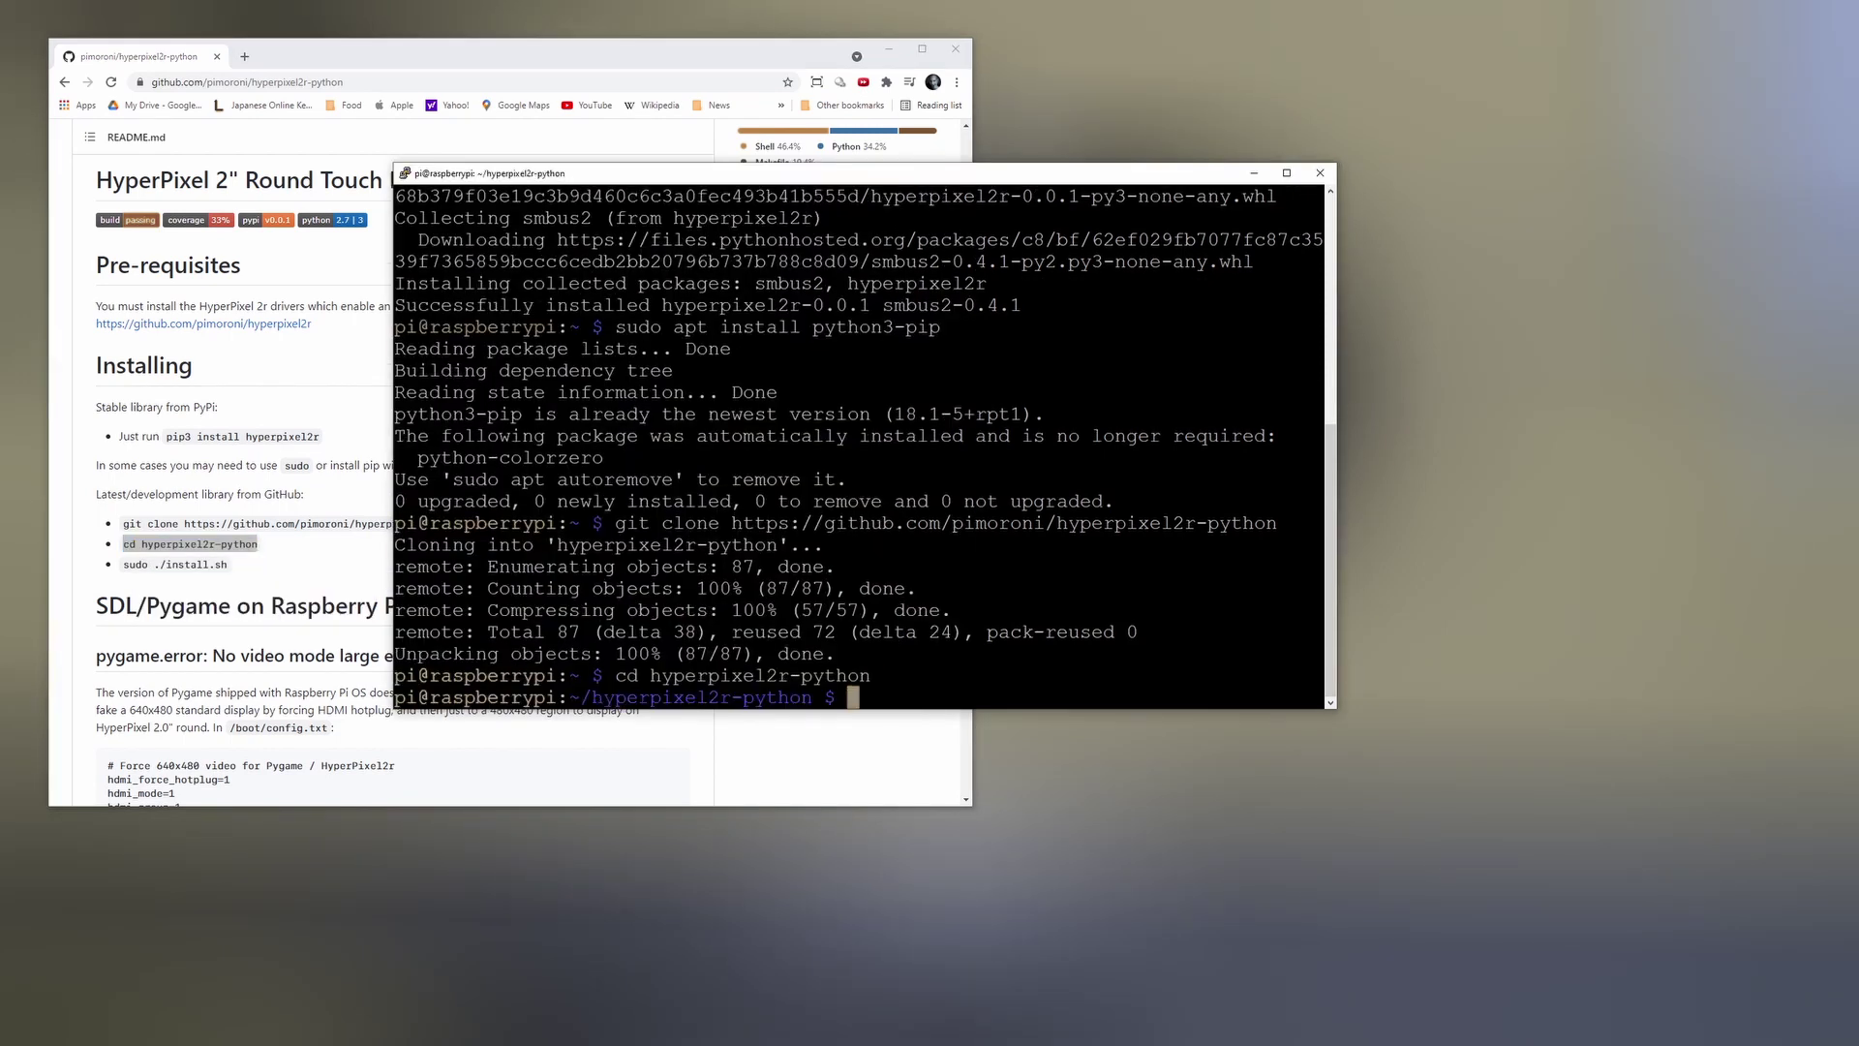
Copy sudo ./install.sh from the README and run the library install script.
double_click(179, 565)
right_click(179, 568)
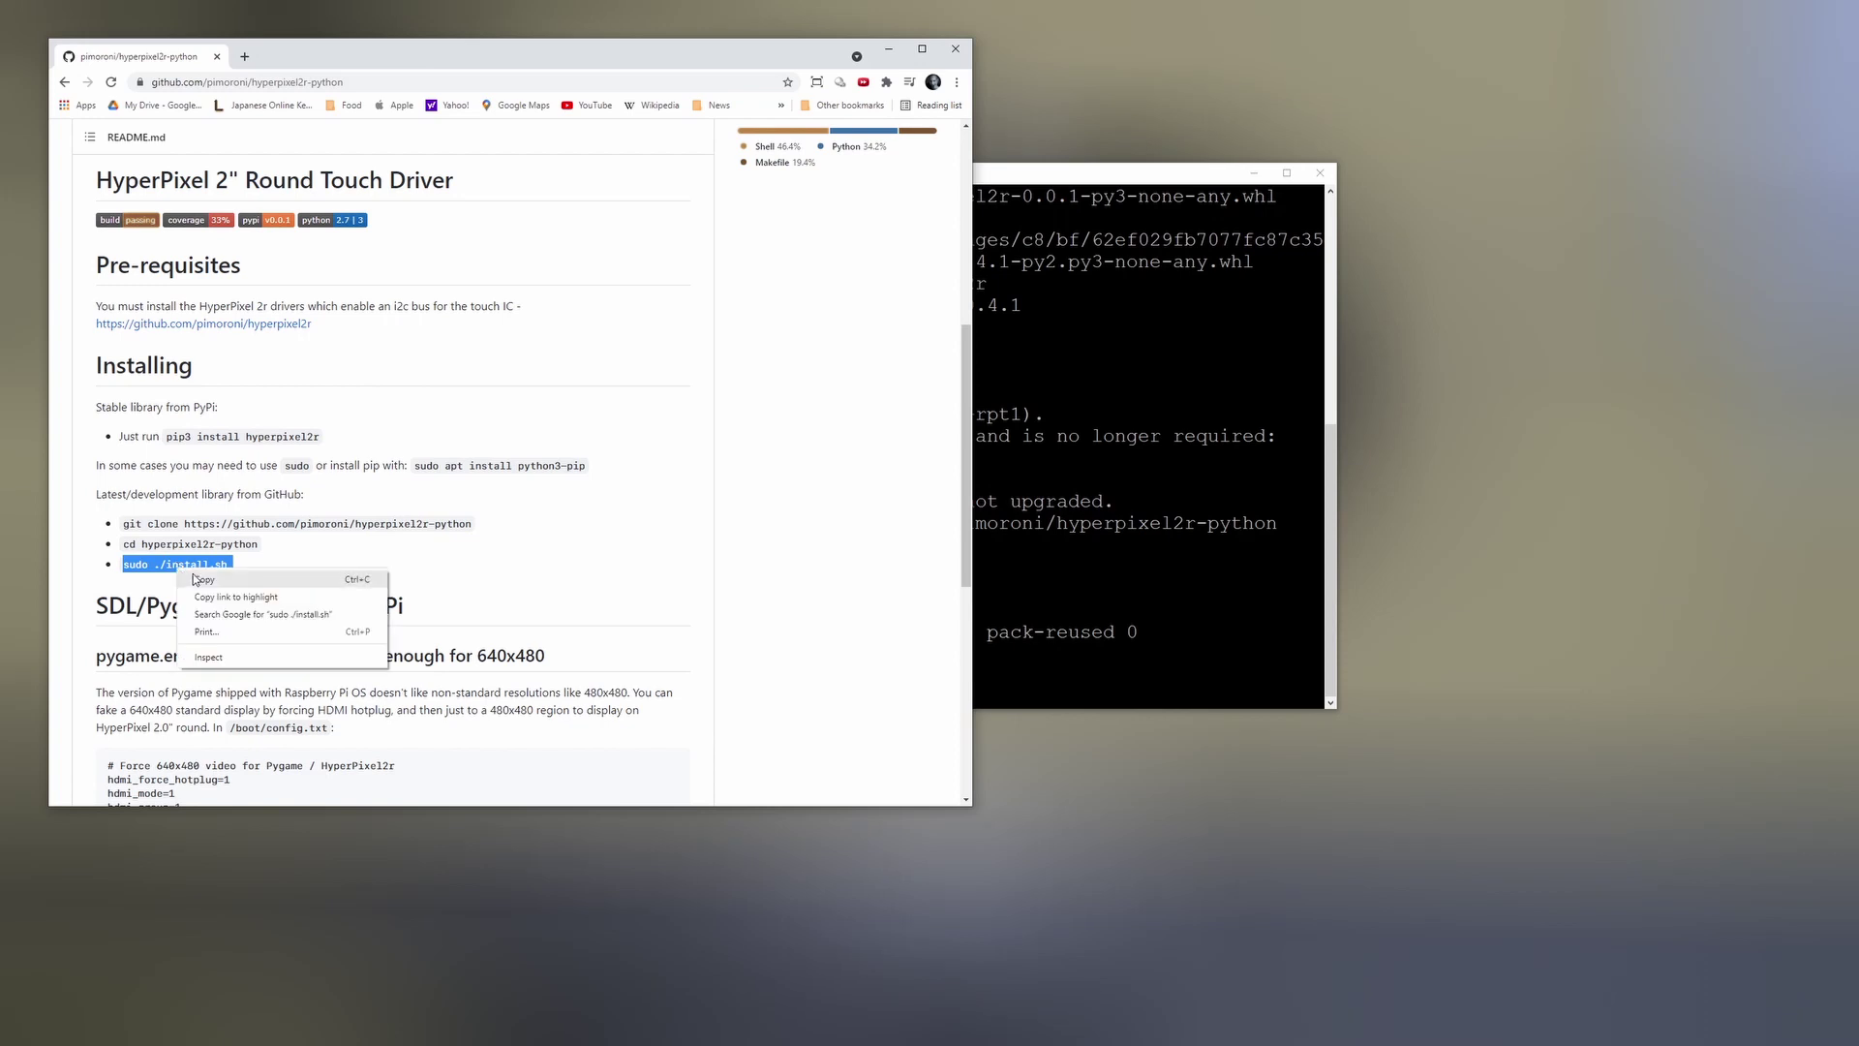
click(199, 582)
click(983, 531)
right_click(983, 531)
key(Return)
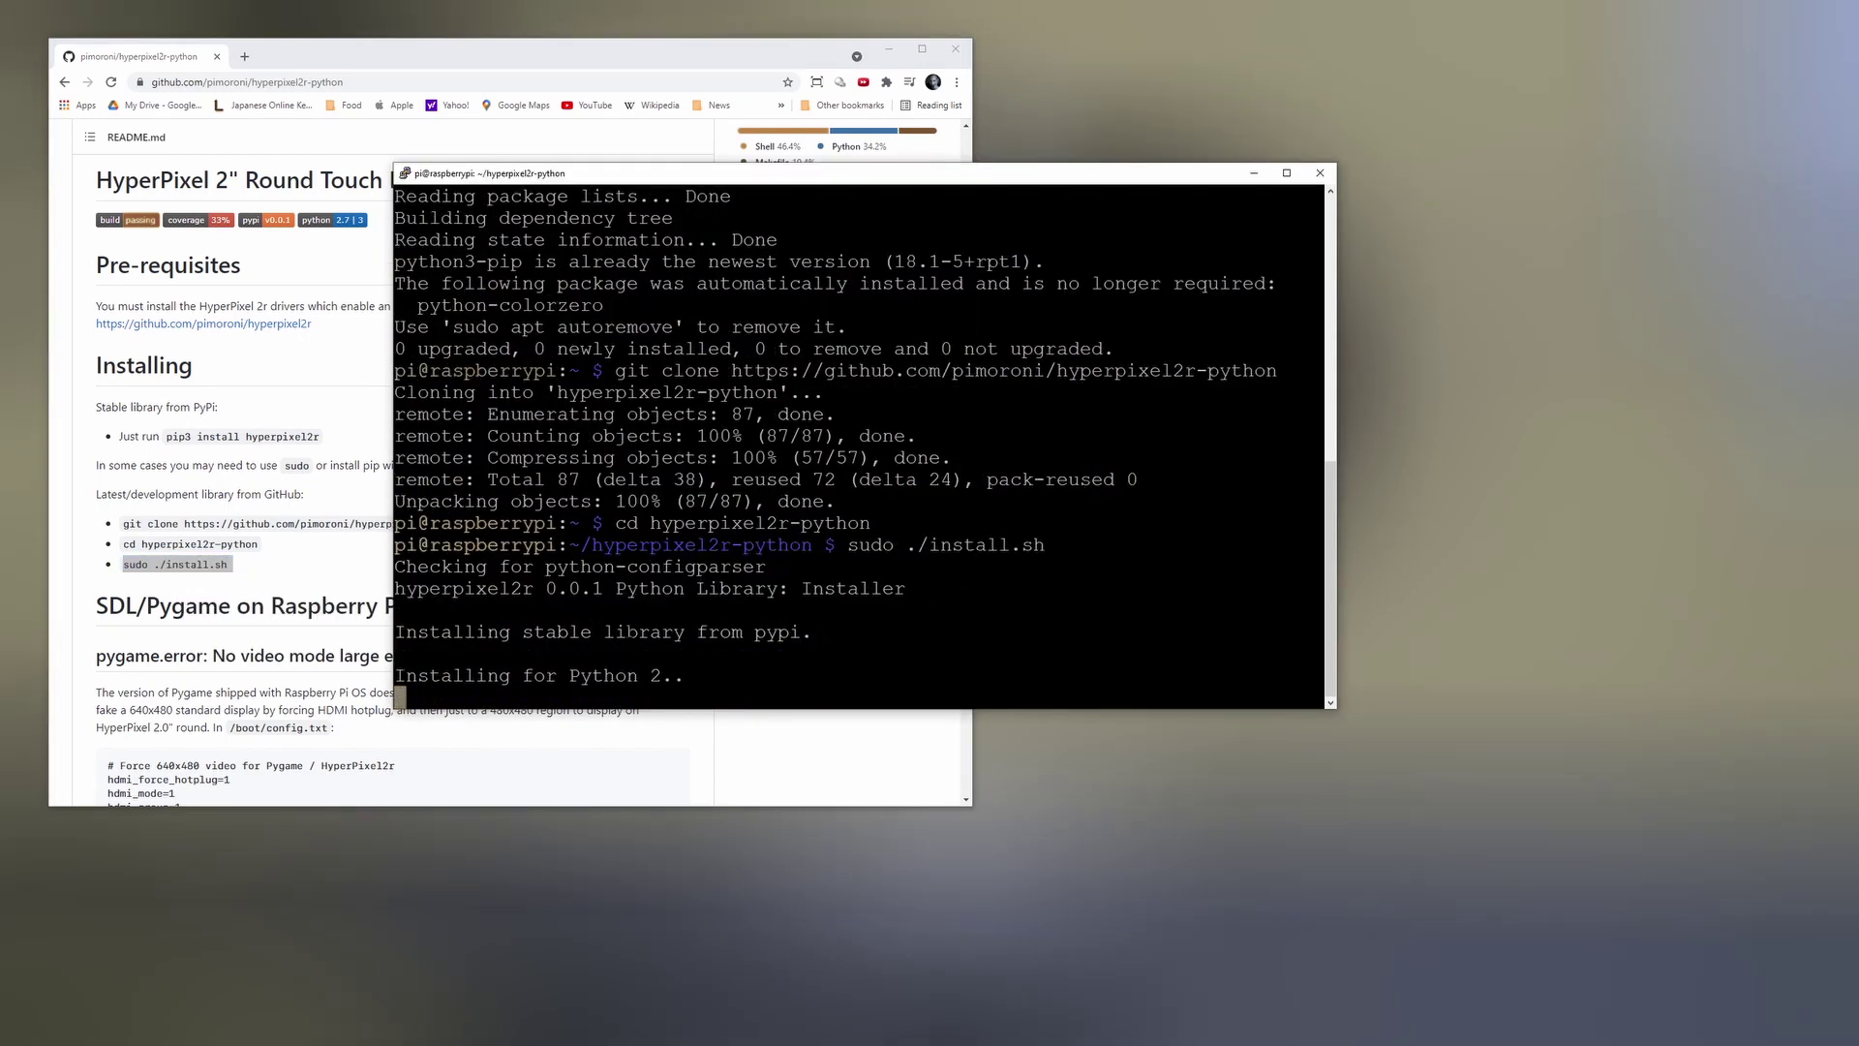
Browse the hyperpixel2r folder on the Pi to check docs.html and the examples folder.
scroll(343, 503, down, 3)
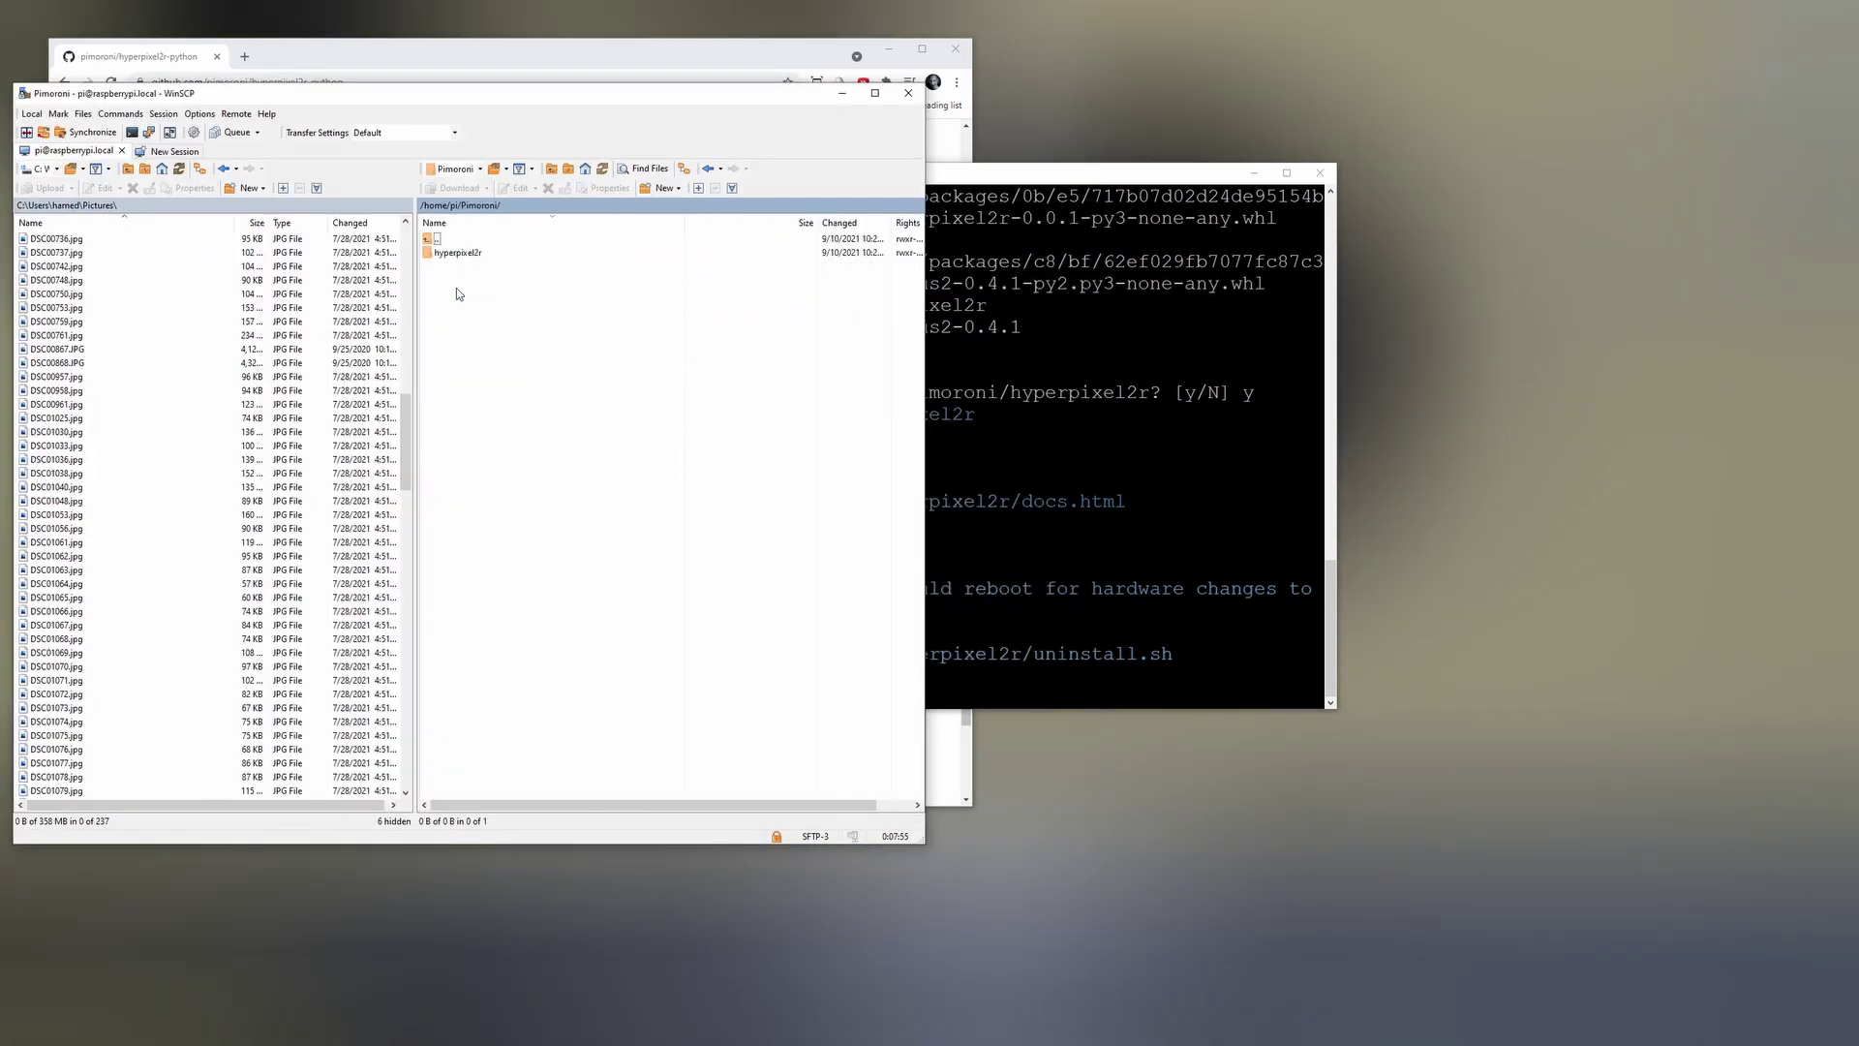
double_click(472, 254)
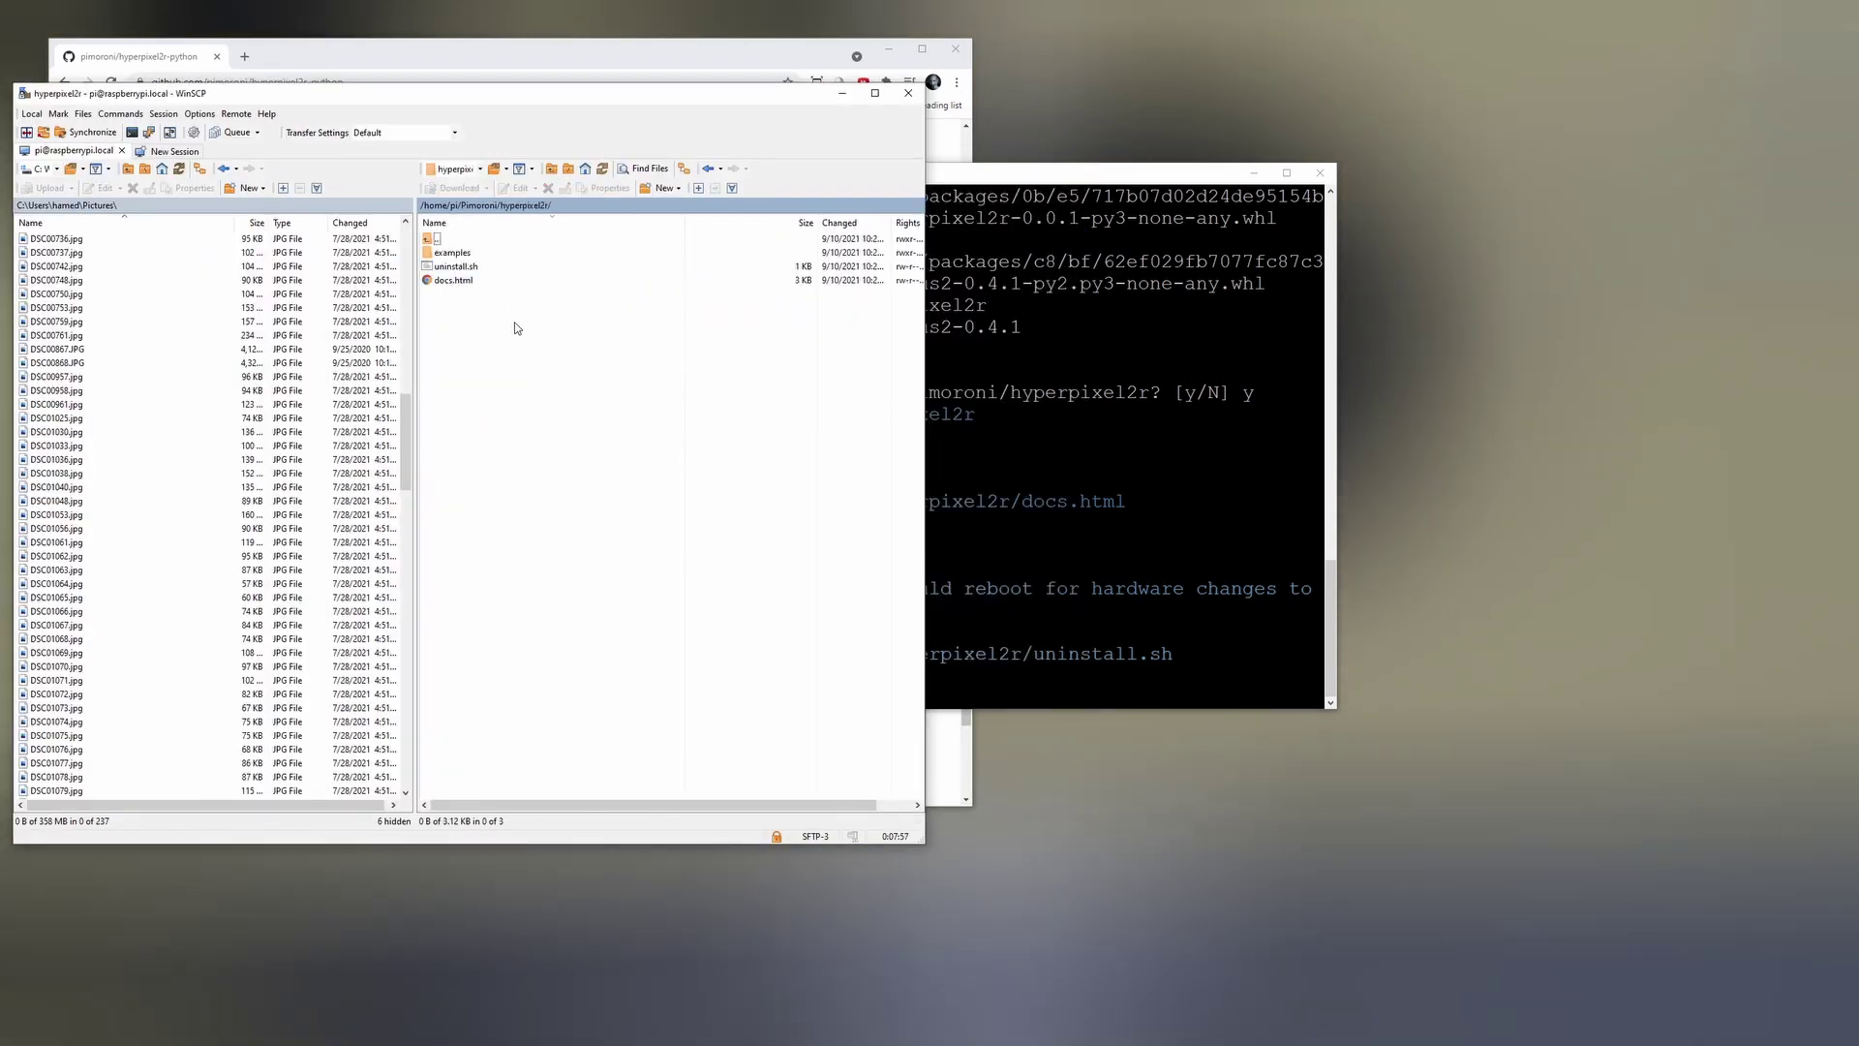
click(498, 280)
click(466, 252)
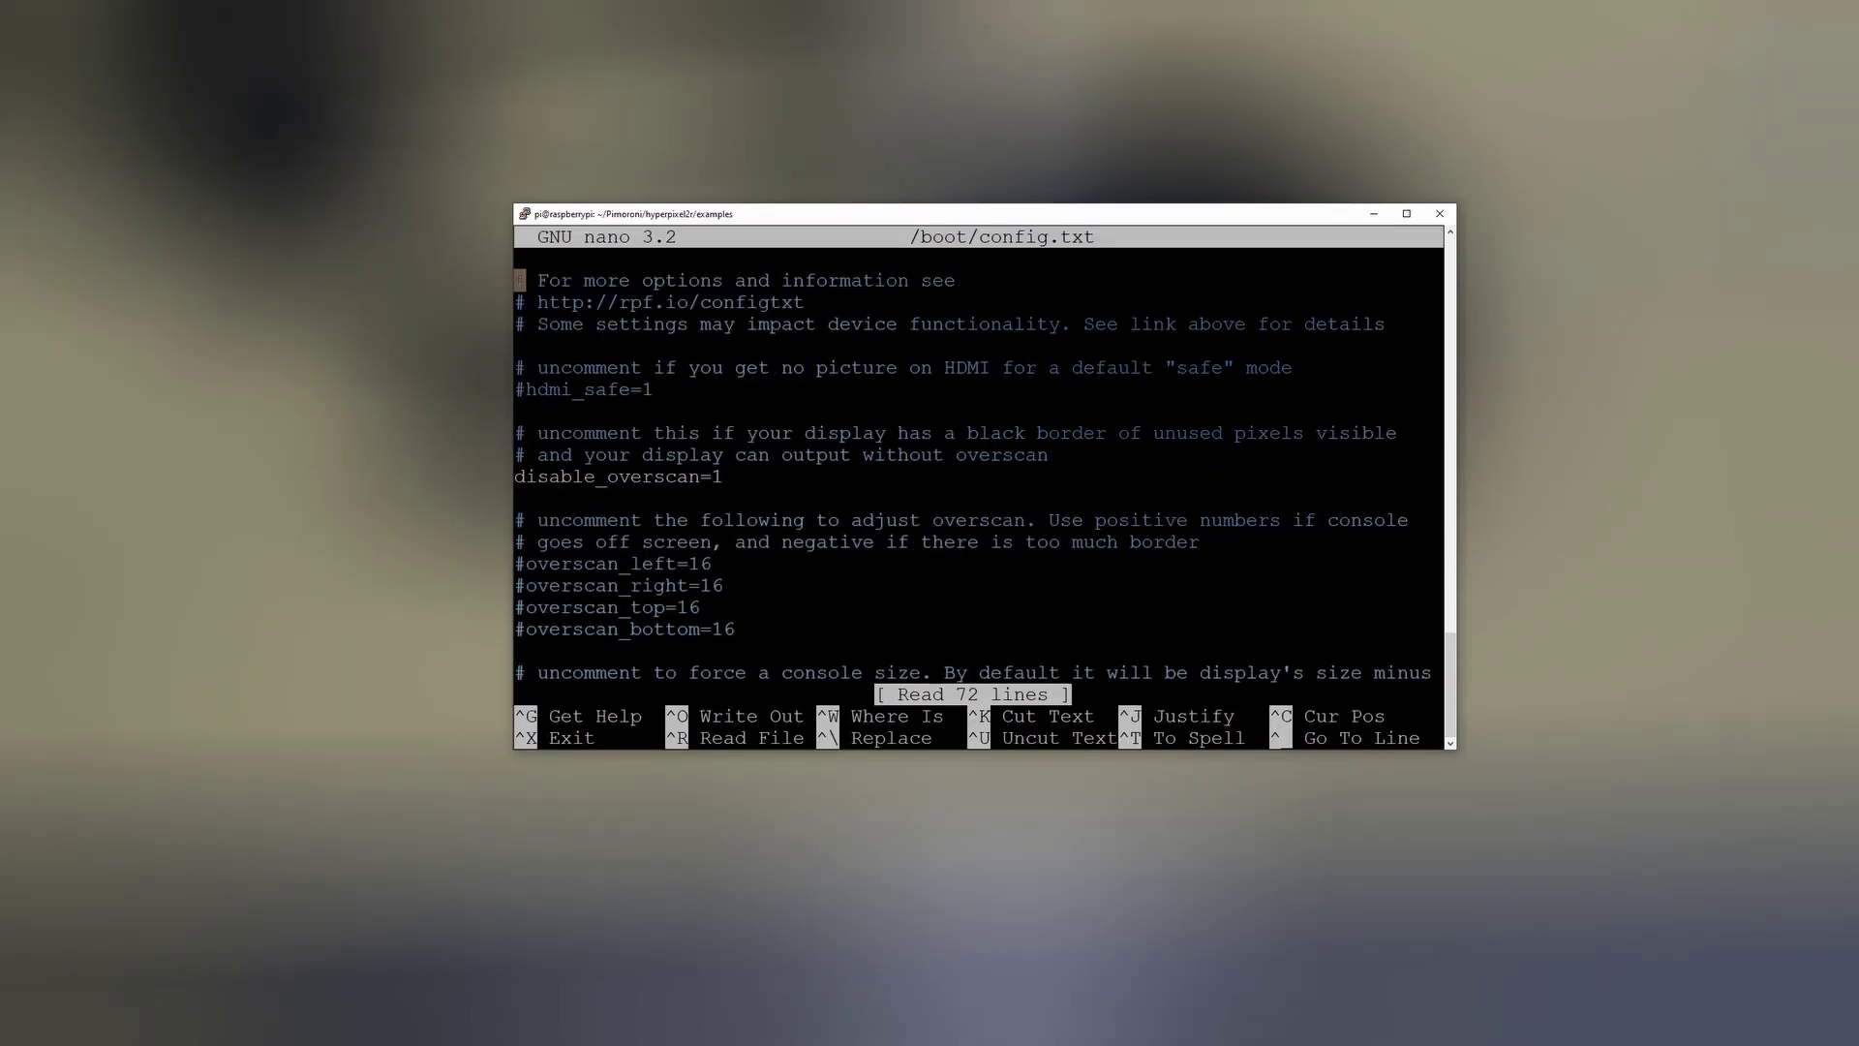
Add hdmi_force_hotplug=1, hdmi_mode=1, hdmi_group=1 to /boot/config.txt, save it, and reboot.
drag(206, 451, 103, 410)
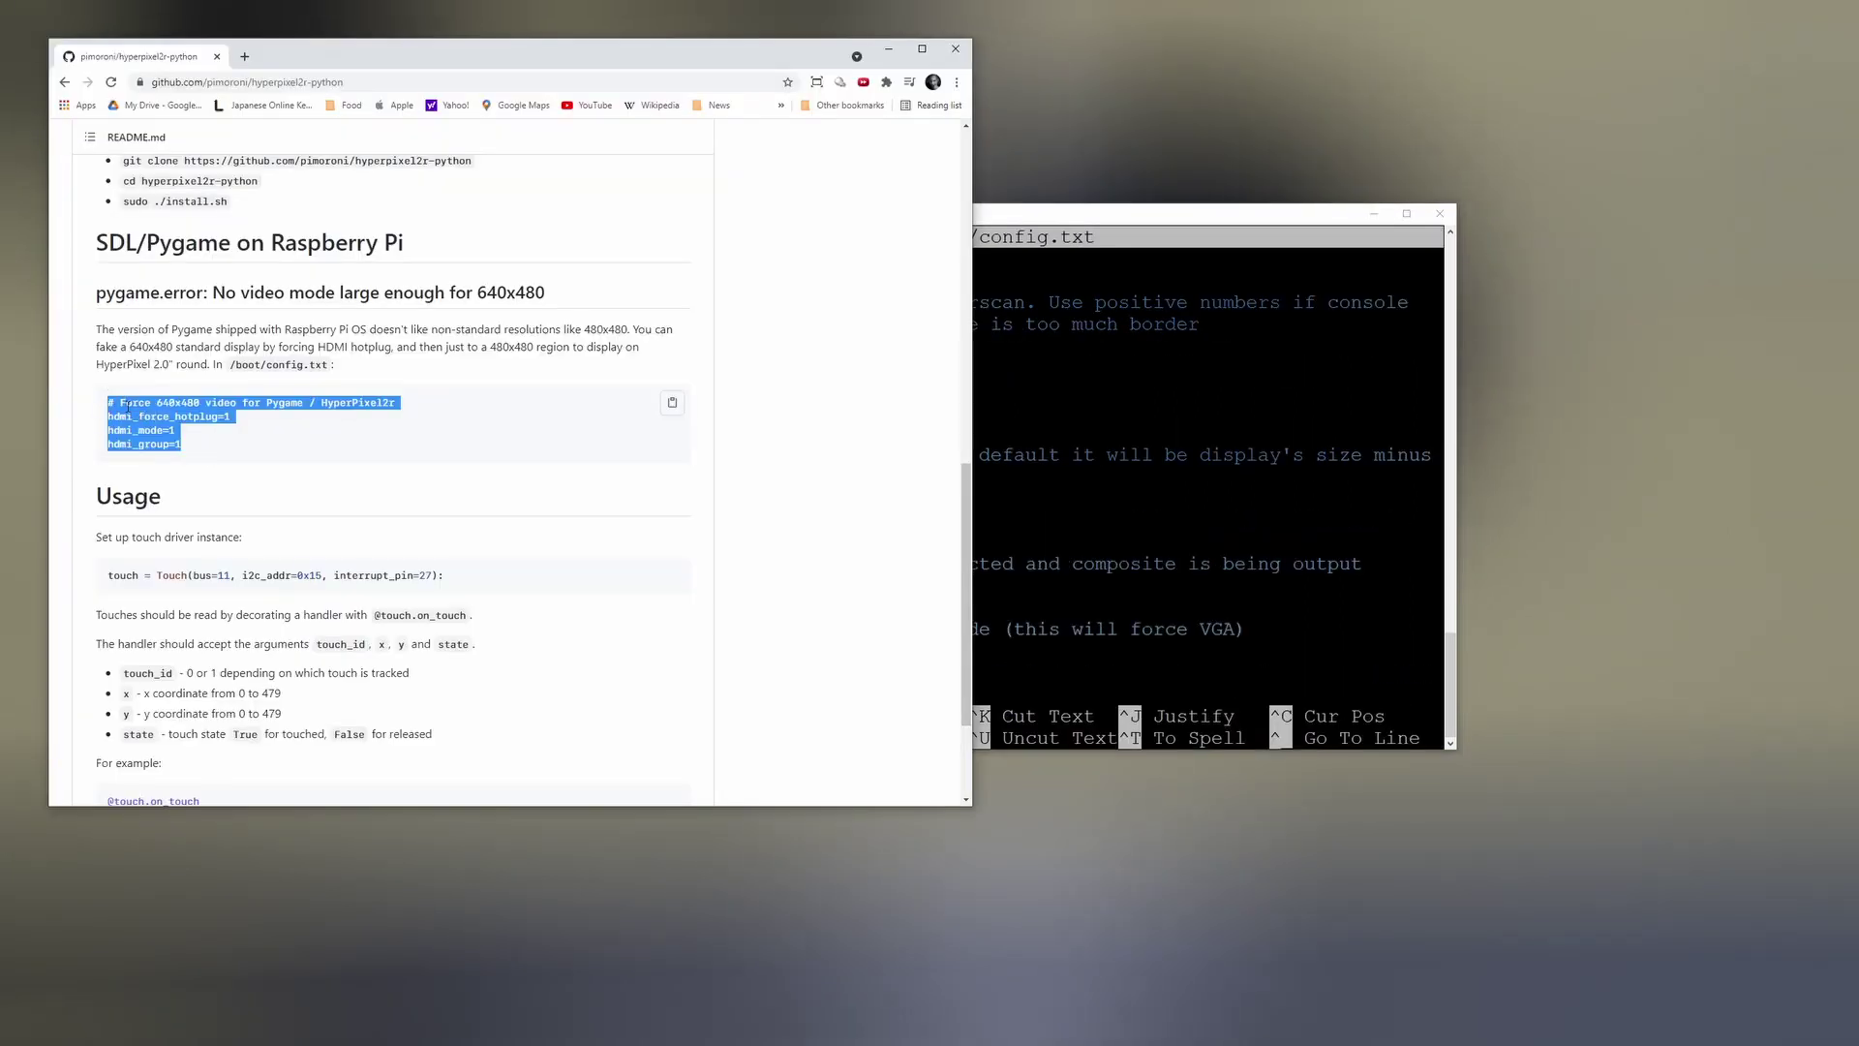
right_click(127, 407)
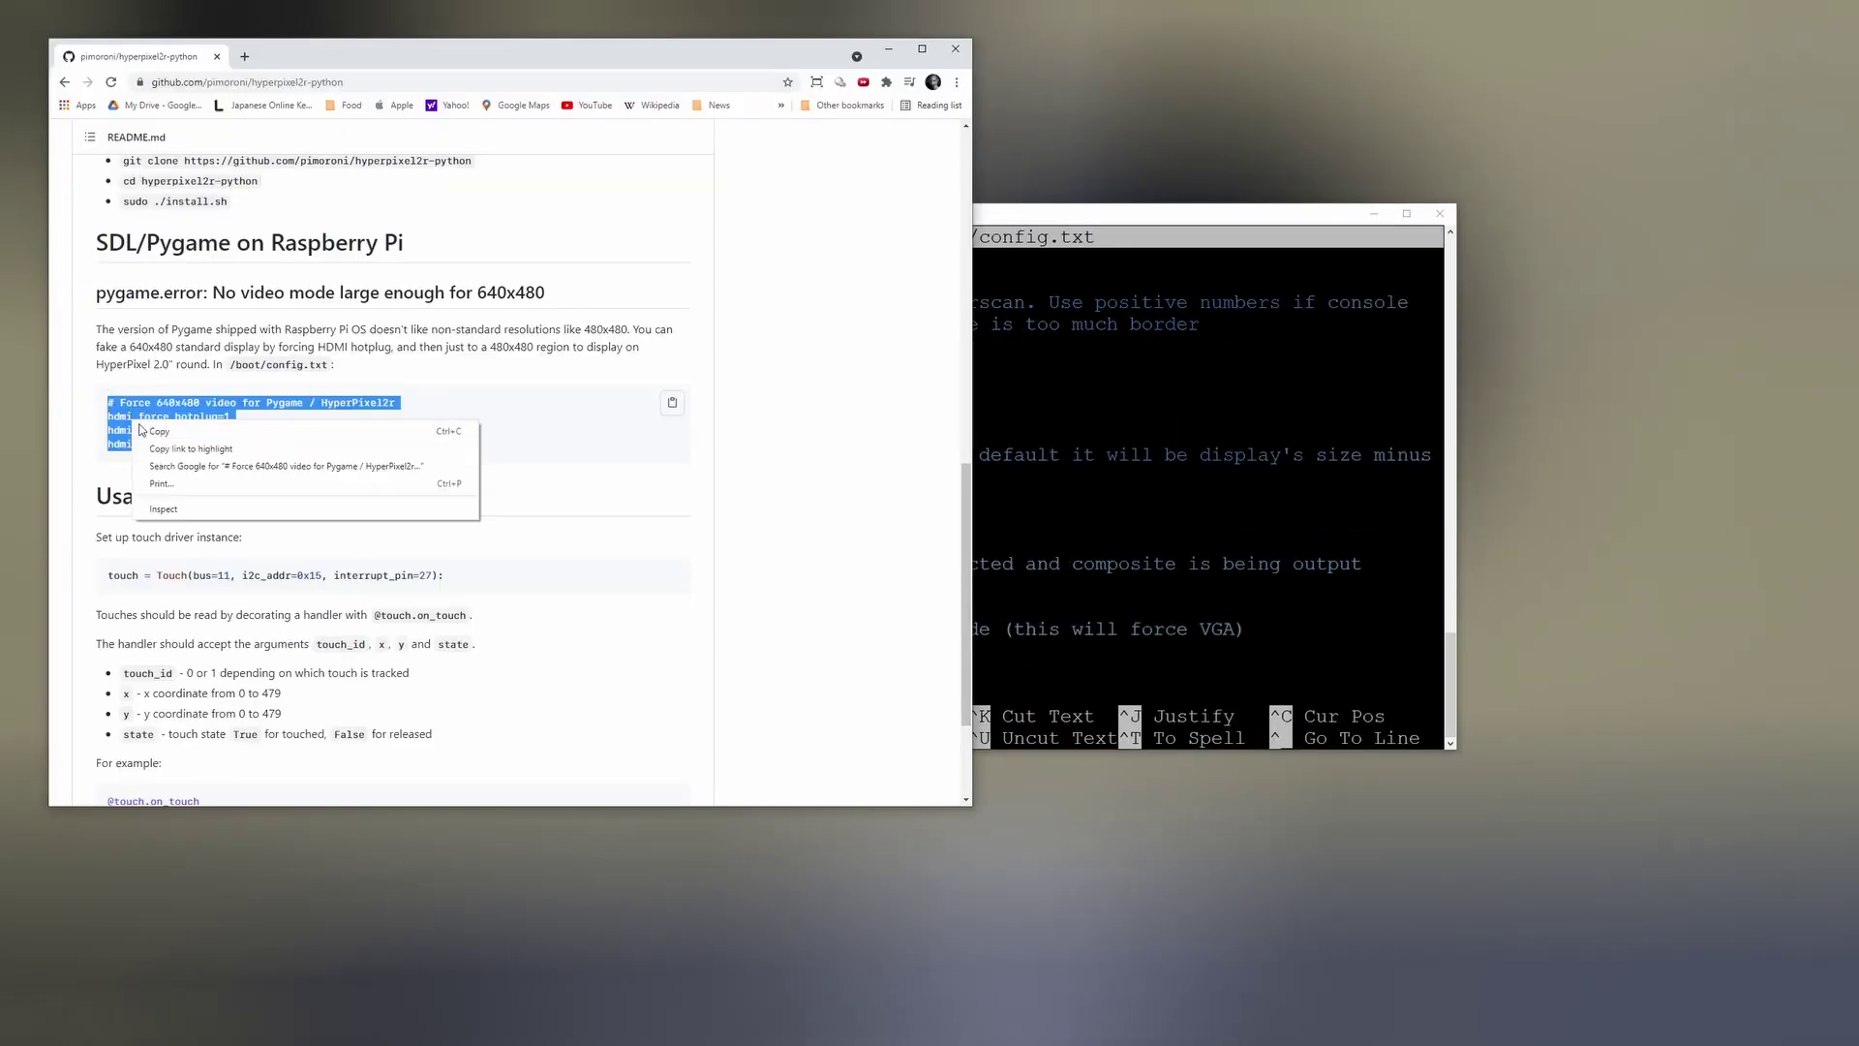
click(160, 431)
key(alt+Tab)
key(shift+Insert)
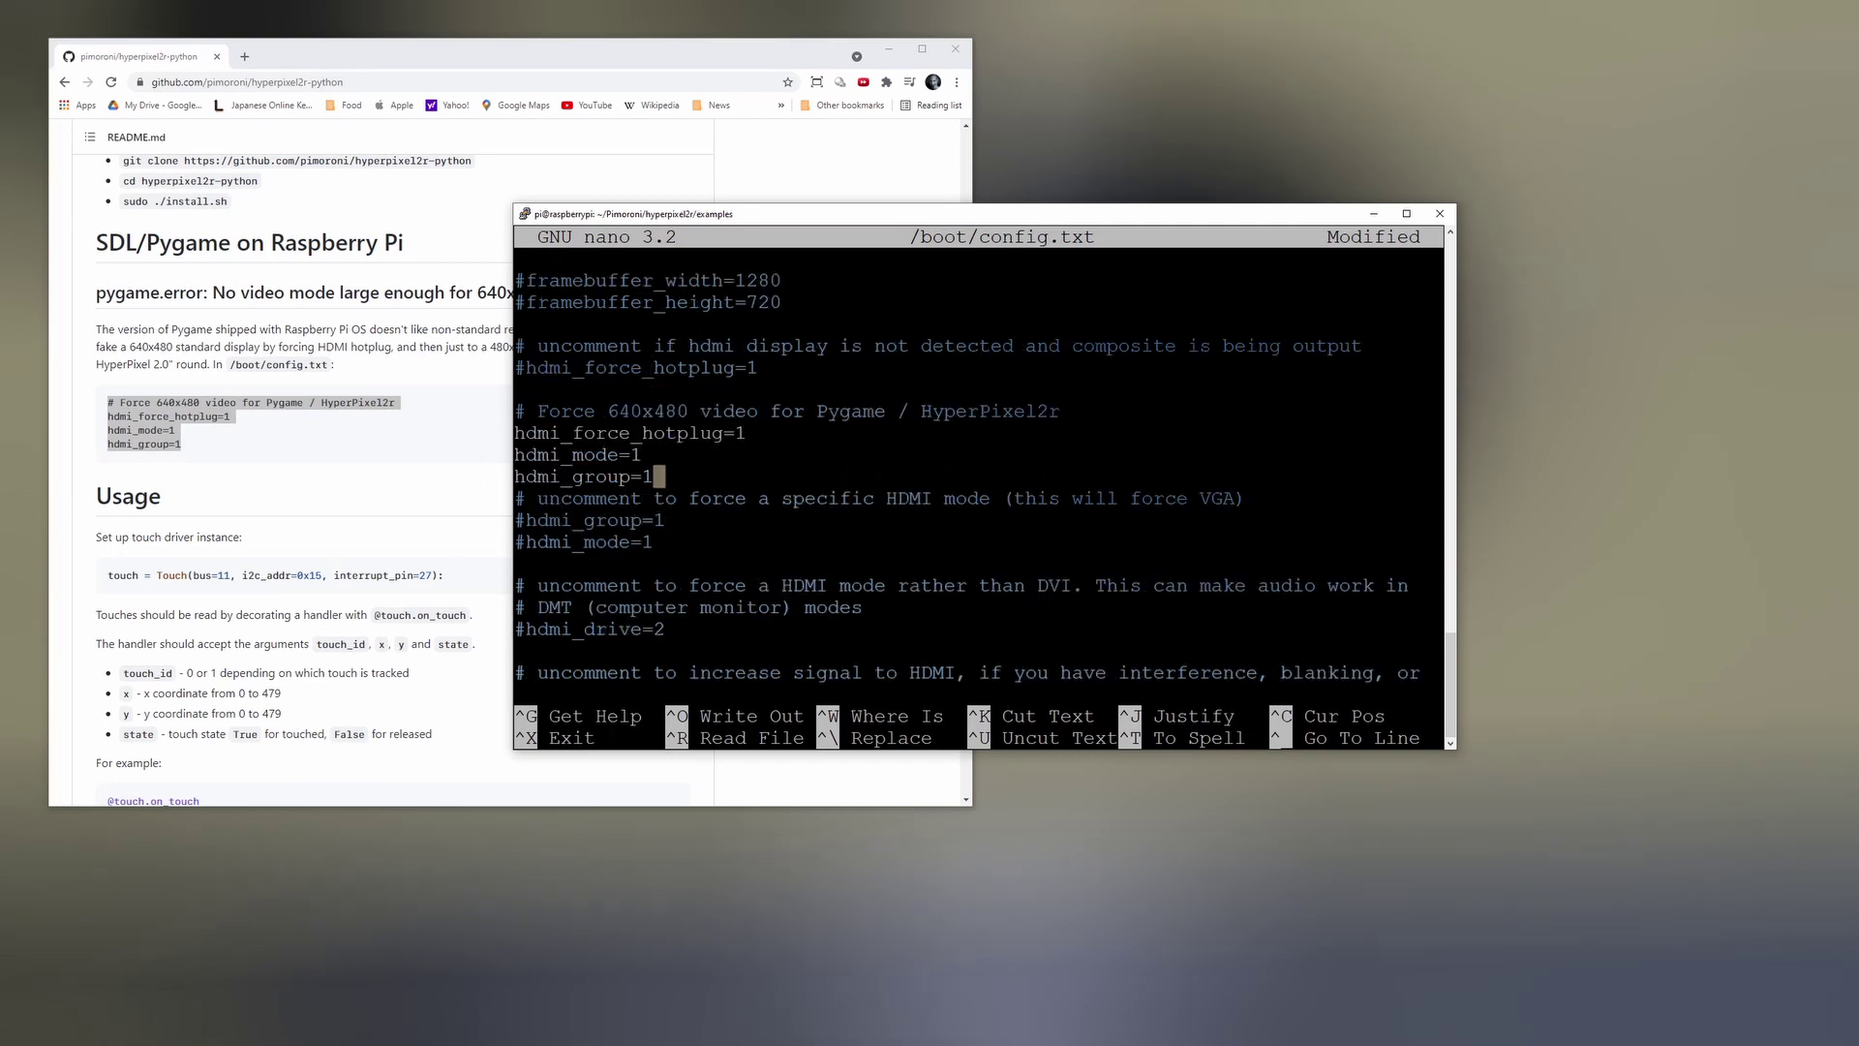
key(Return)
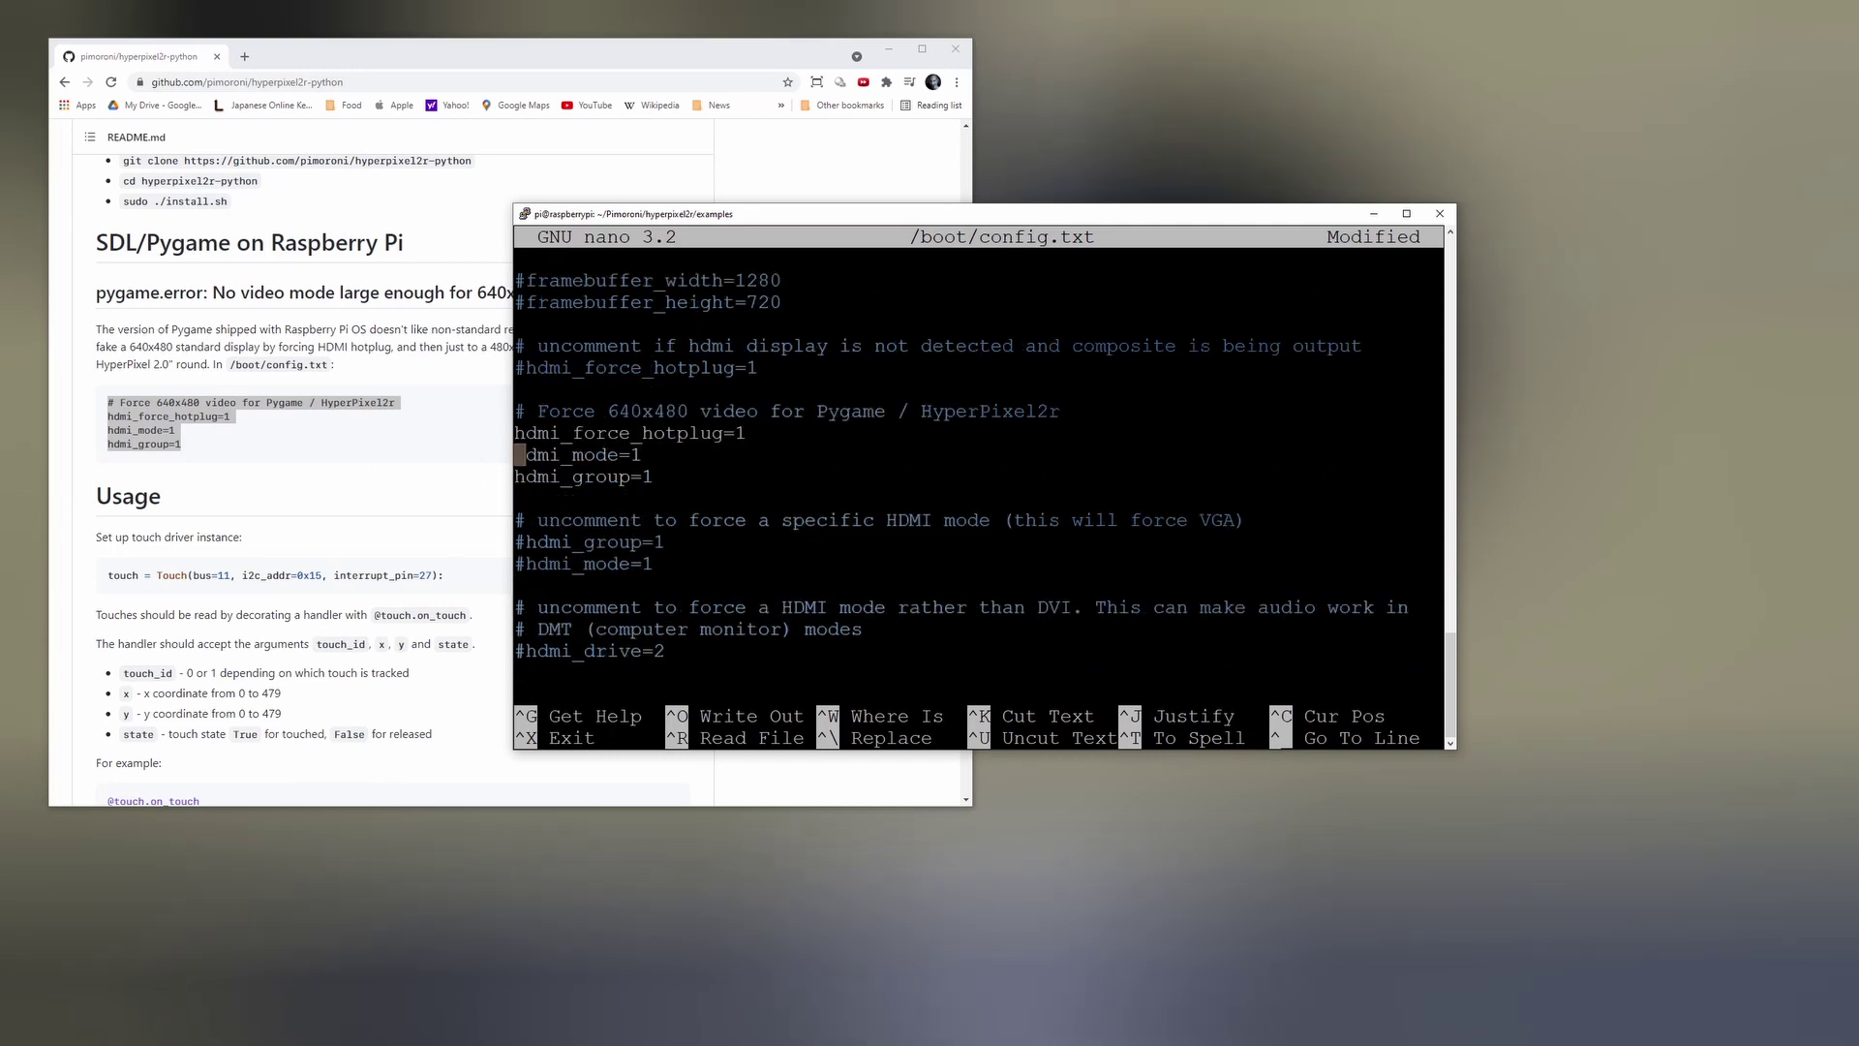
key(ctrl+x)
key(y)
key(Return)
text(sudo reboot)
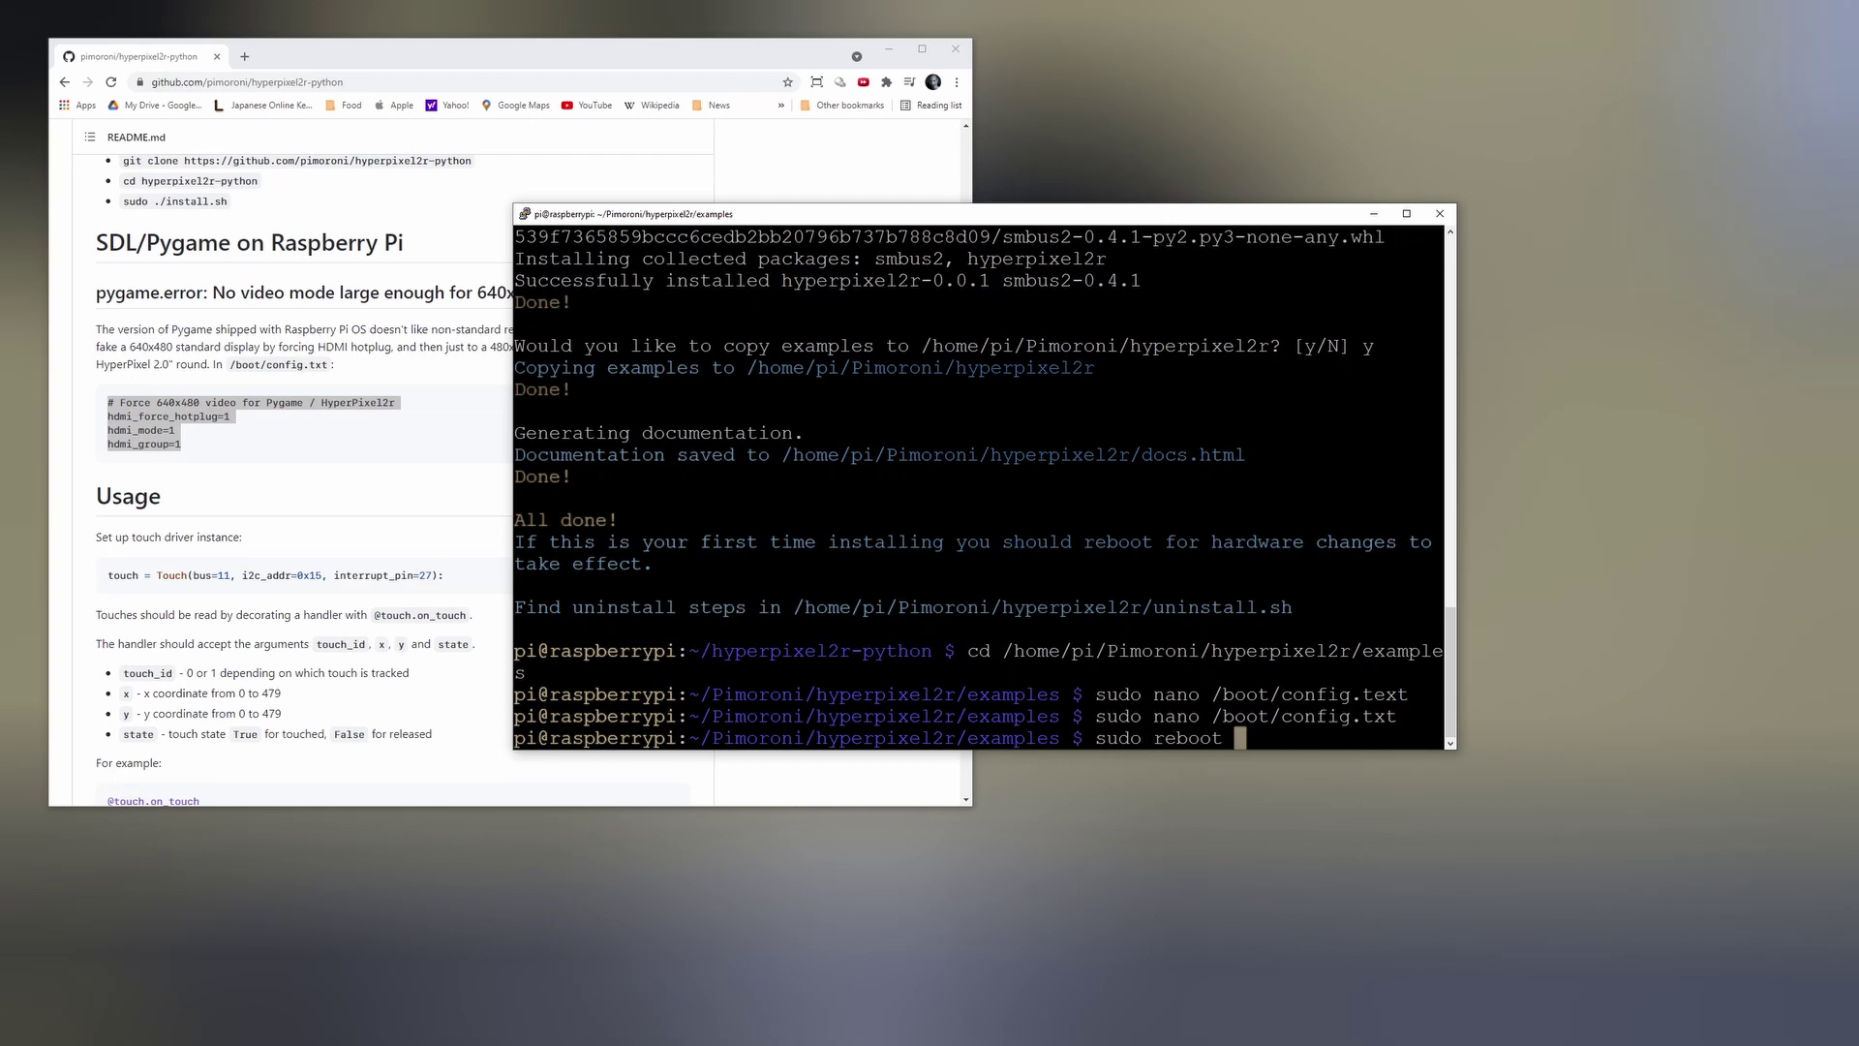
key(Return)
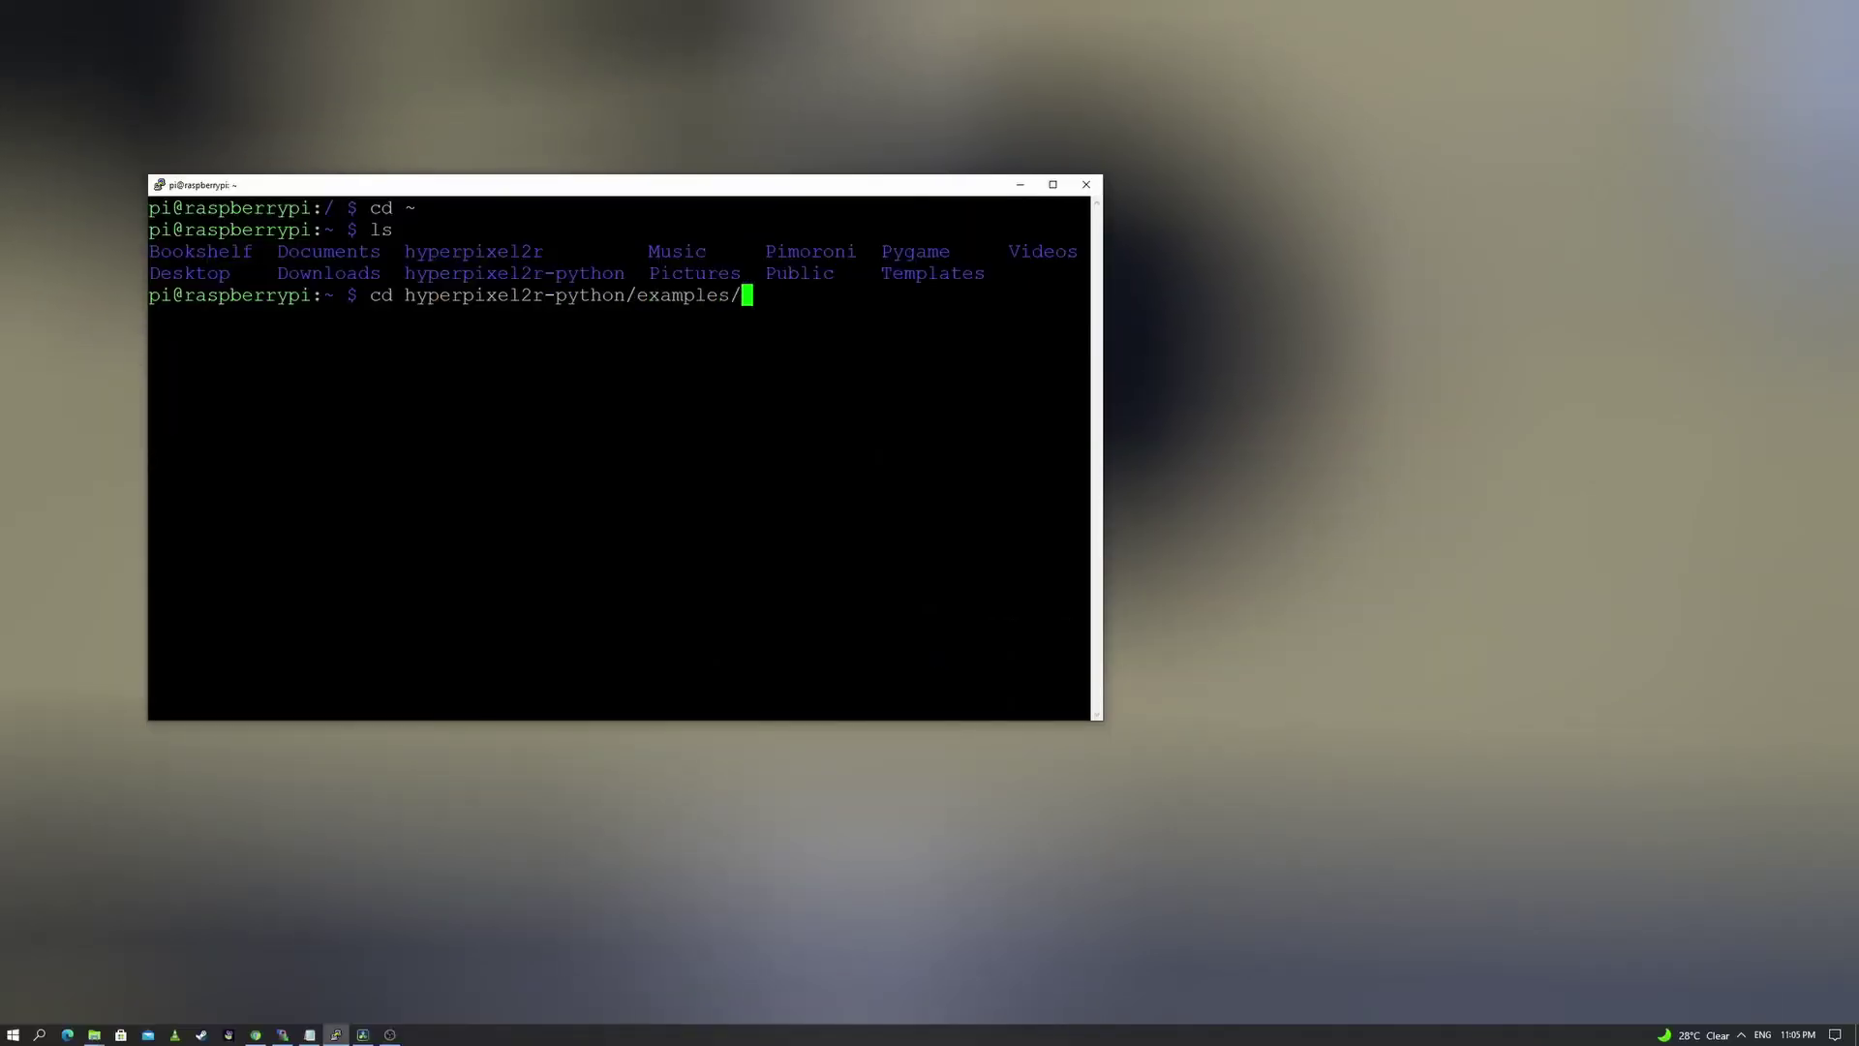
Enter hyperpixel2r-python/examples and run clock.py with SDL_FBDEV=/dev/fb0 for the analogue clock.
key(Return)
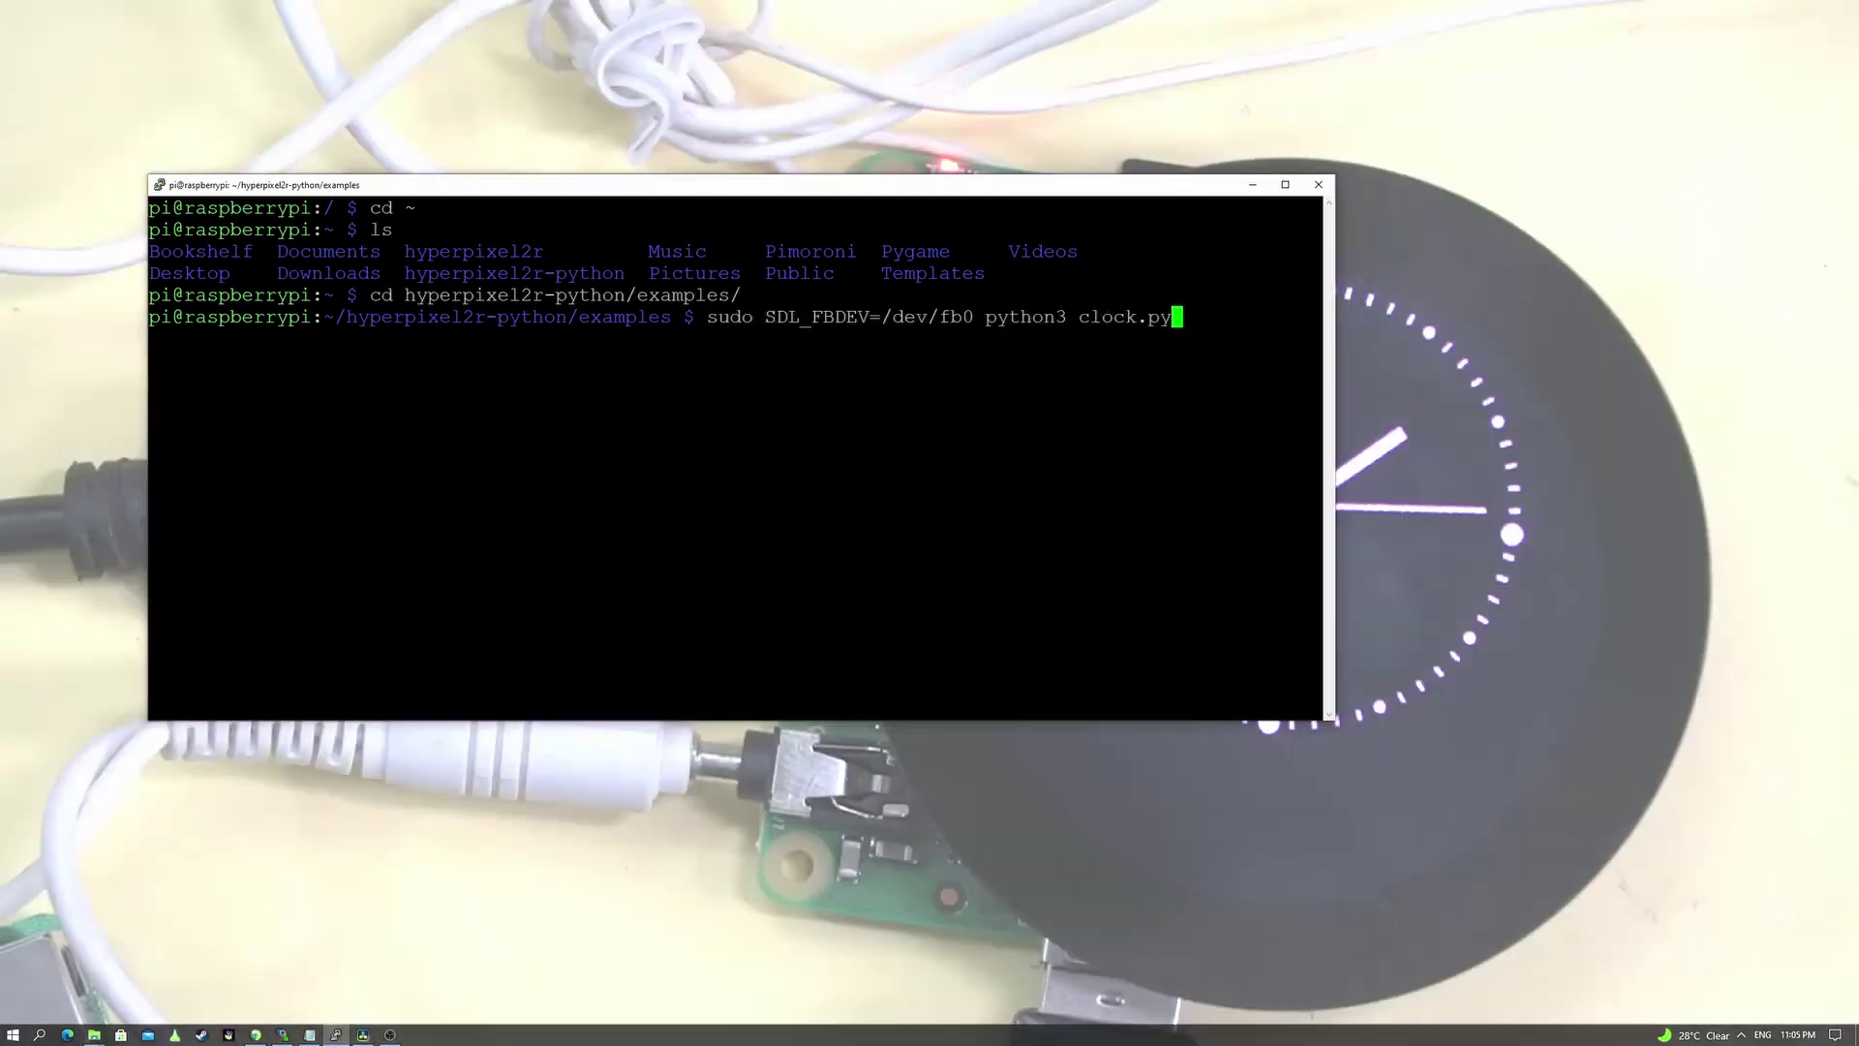
text(ython3 clock.py)
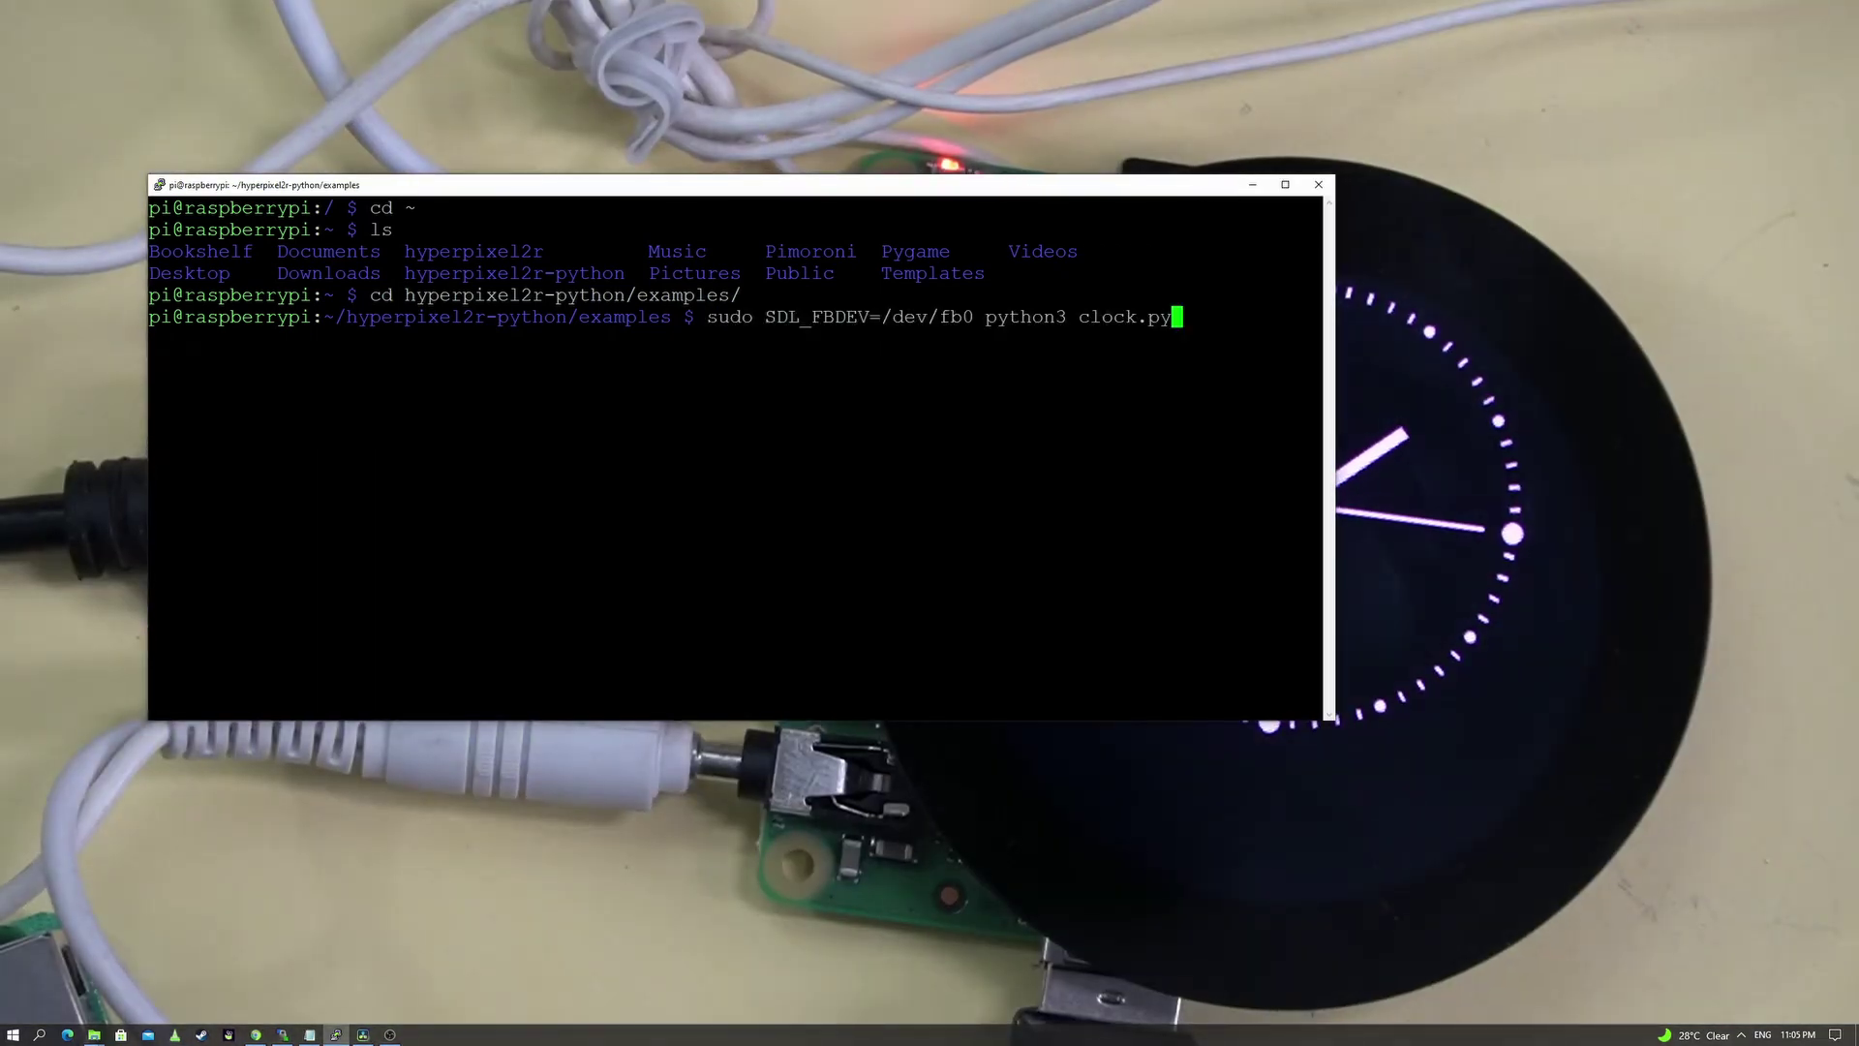
drag(707, 316, 1114, 316)
key(Return)
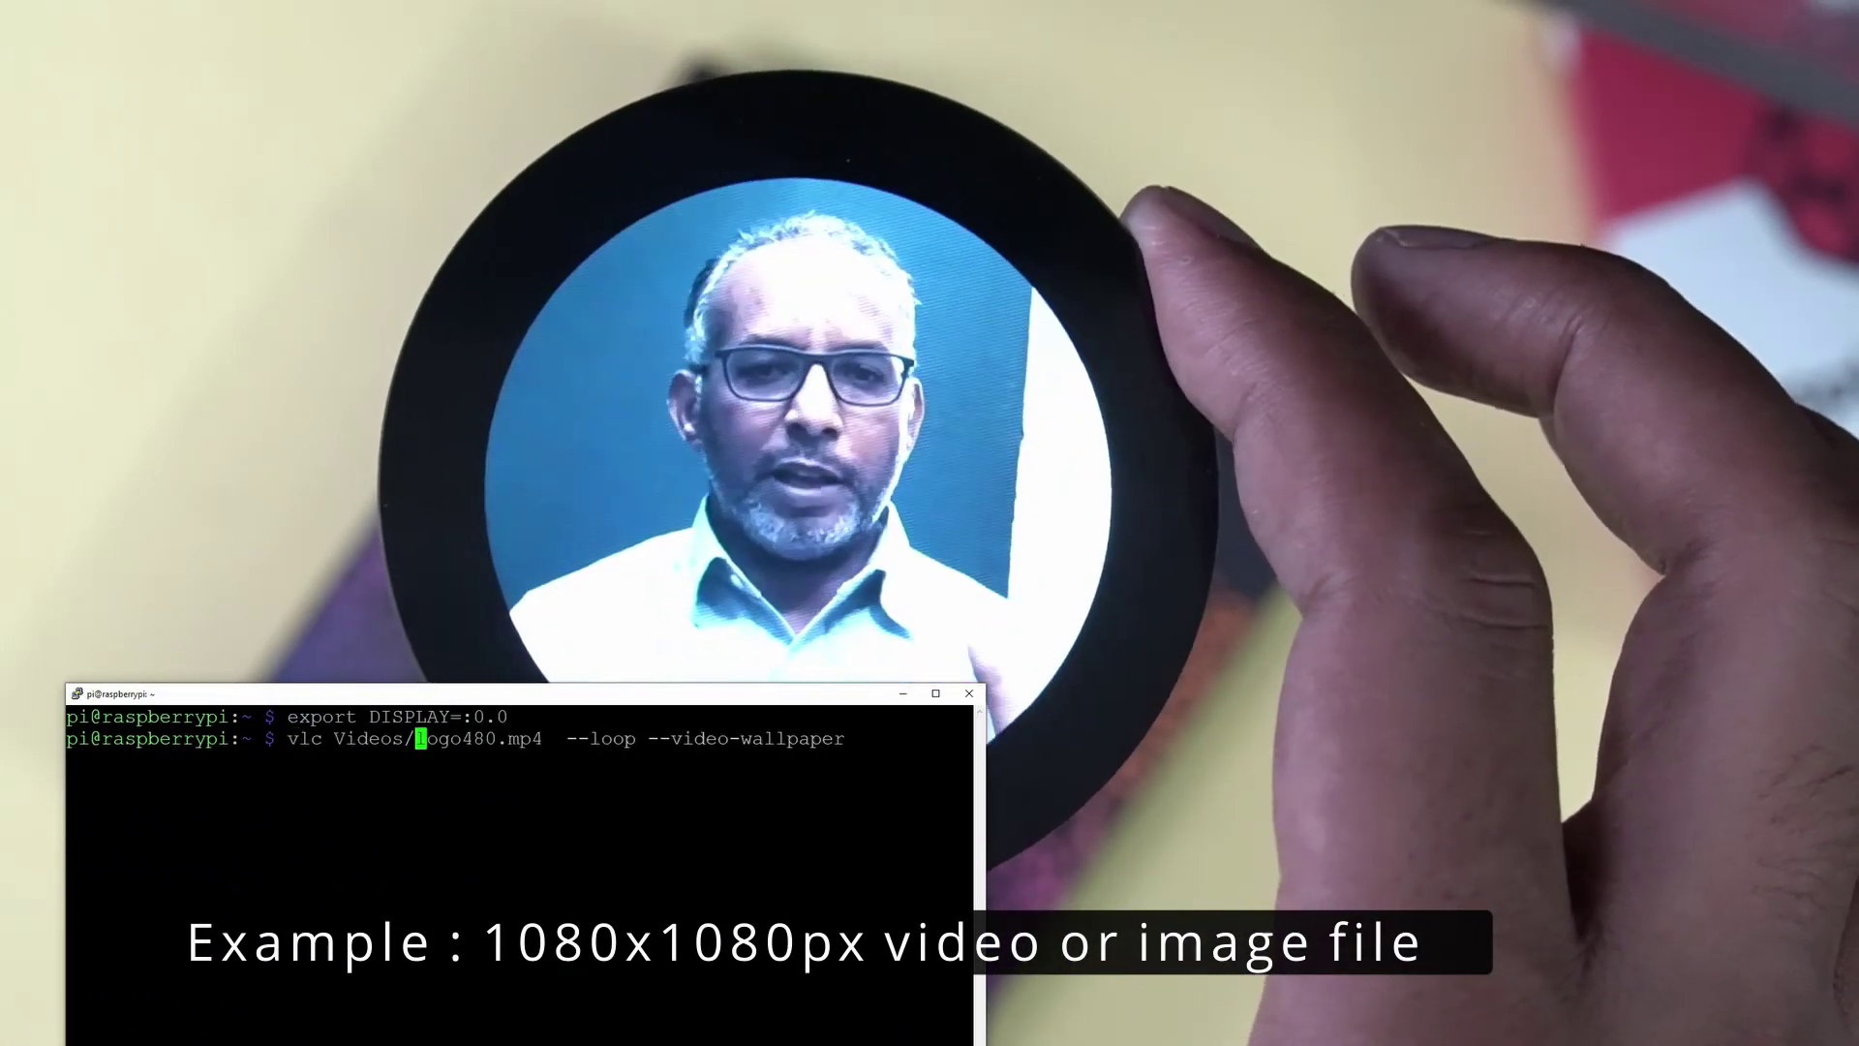
Launch VLC playing Videos/logo480.mp4 with --loop --video-wallpaper on the round display.
key(Return)
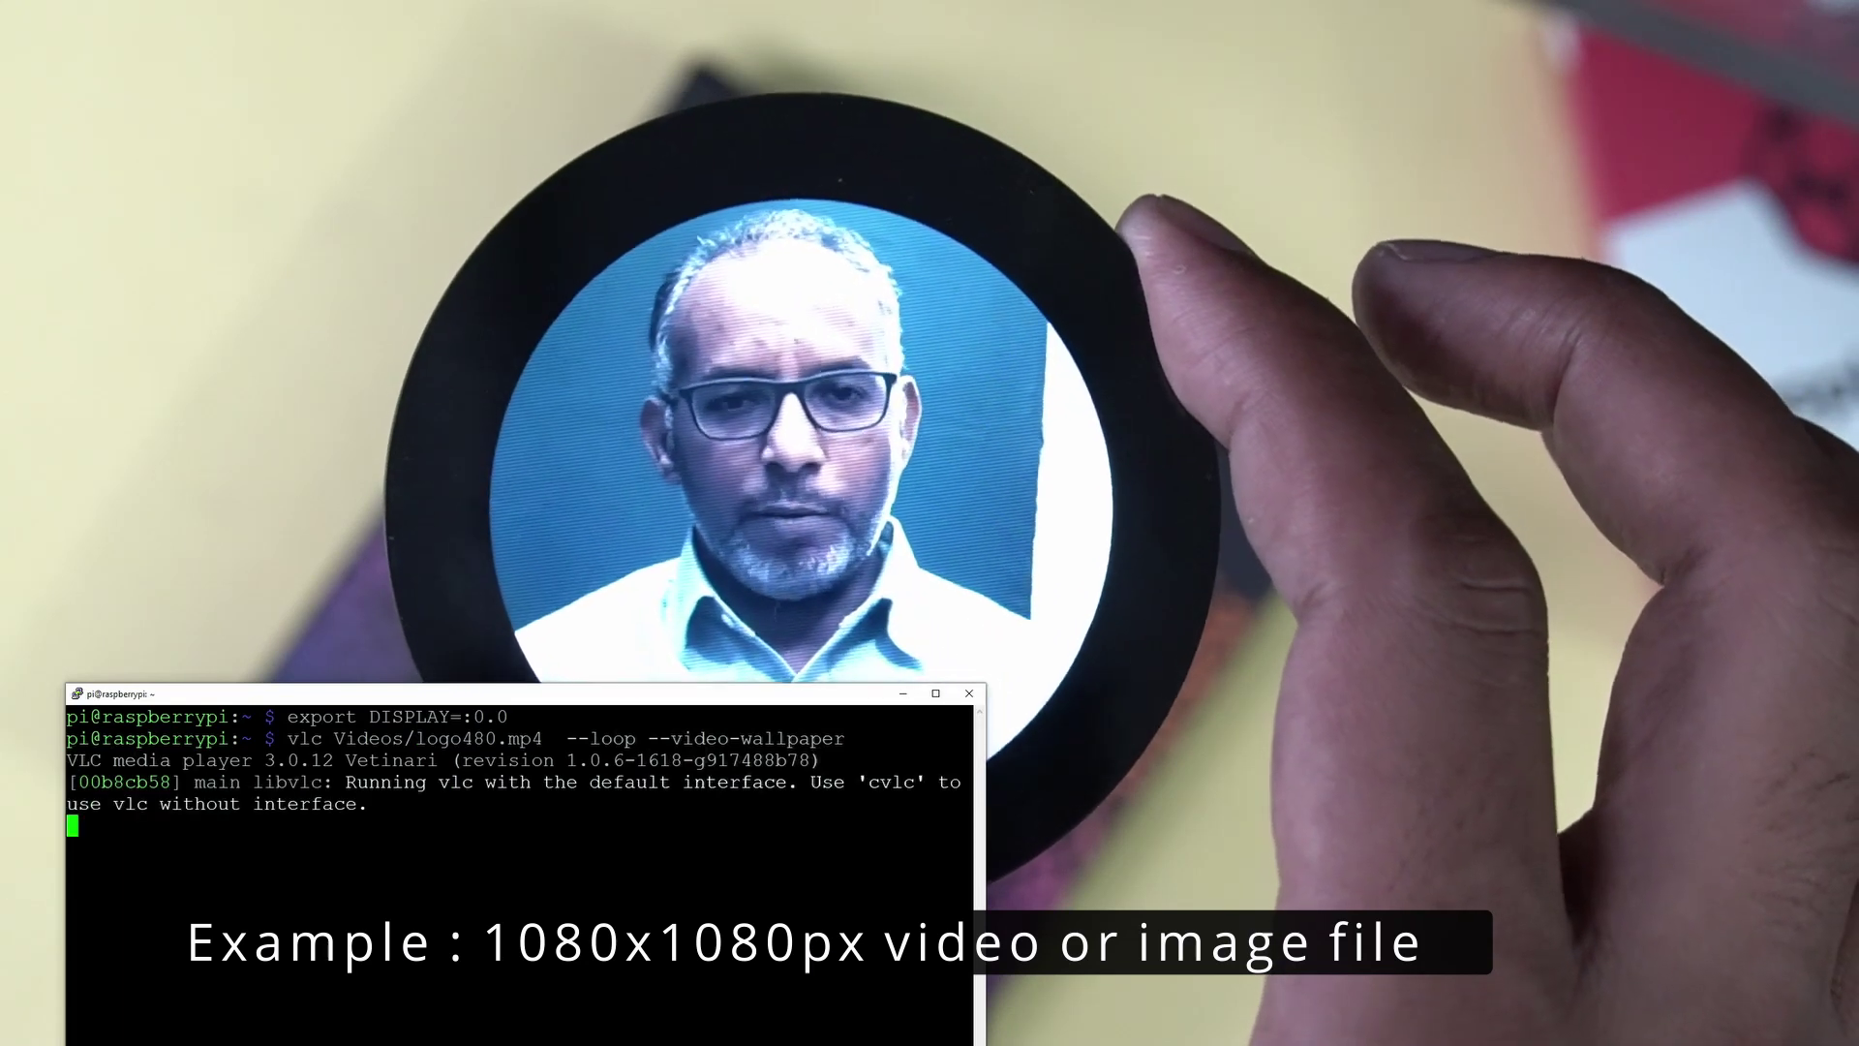